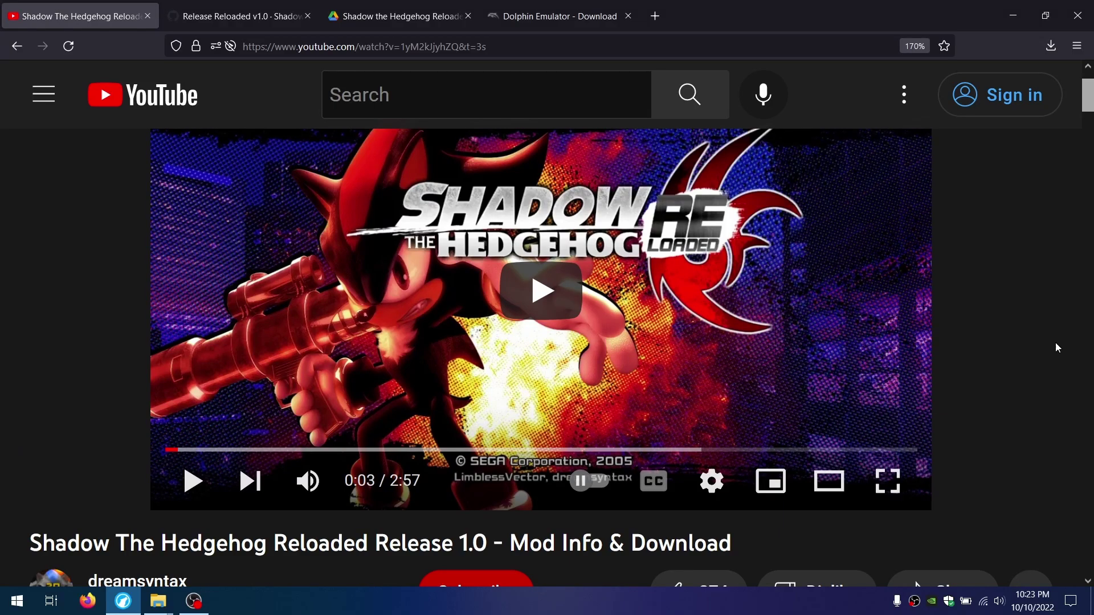
Step: Read the mod video's description, then move to the Shadow Reloaded v1.0 GitHub release page
{"action": "scroll", "coordinate": [1056, 343], "scroll_direction": "down", "scroll_amount": 3}
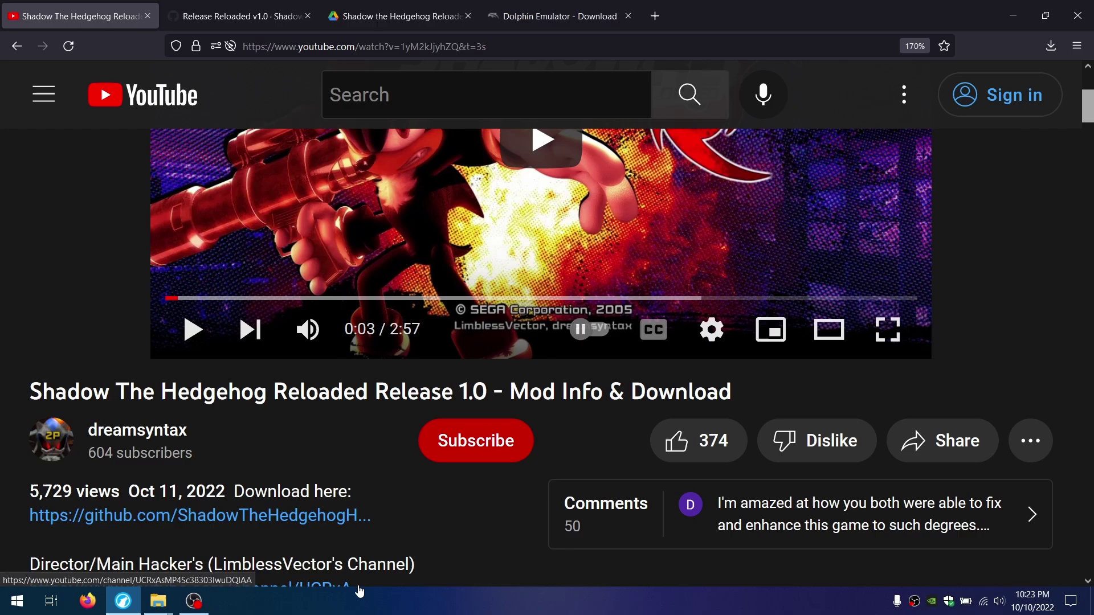
{"action": "left_click", "coordinate": [225, 7]}
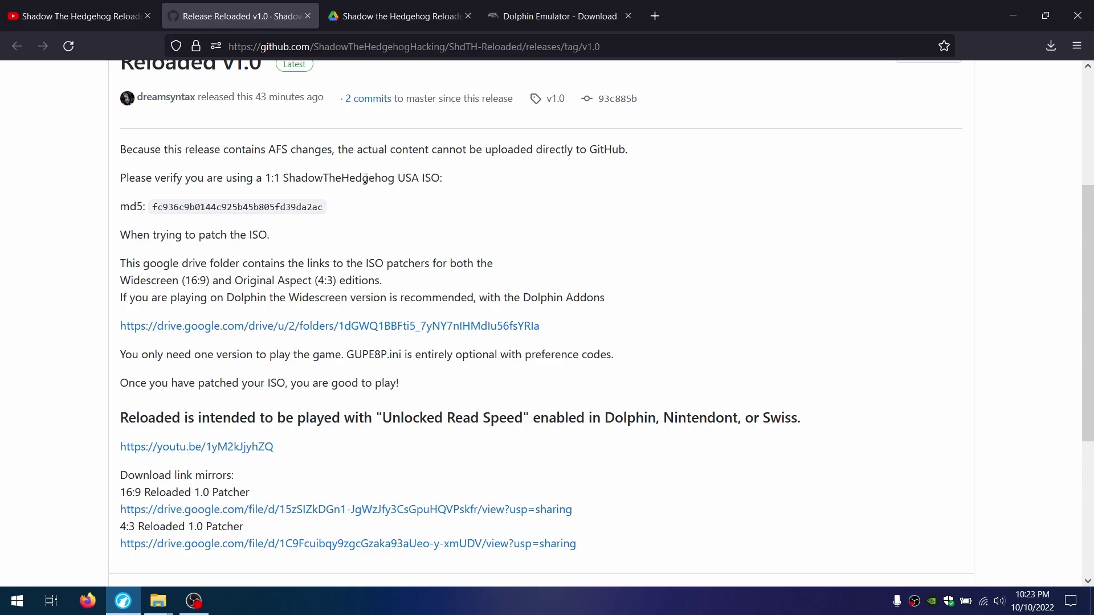
Step: Highlight the md5 hash the USA ISO must match, then go to the Google Drive patcher folder
{"action": "double_click", "coordinate": [274, 208]}
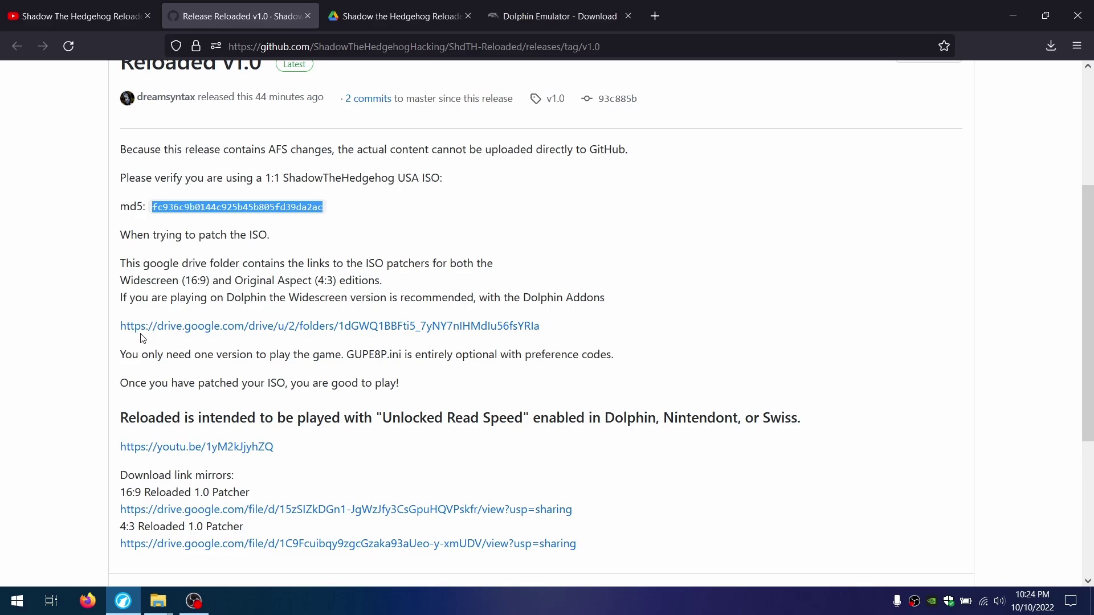
{"action": "key", "text": "ctrl+Tab"}
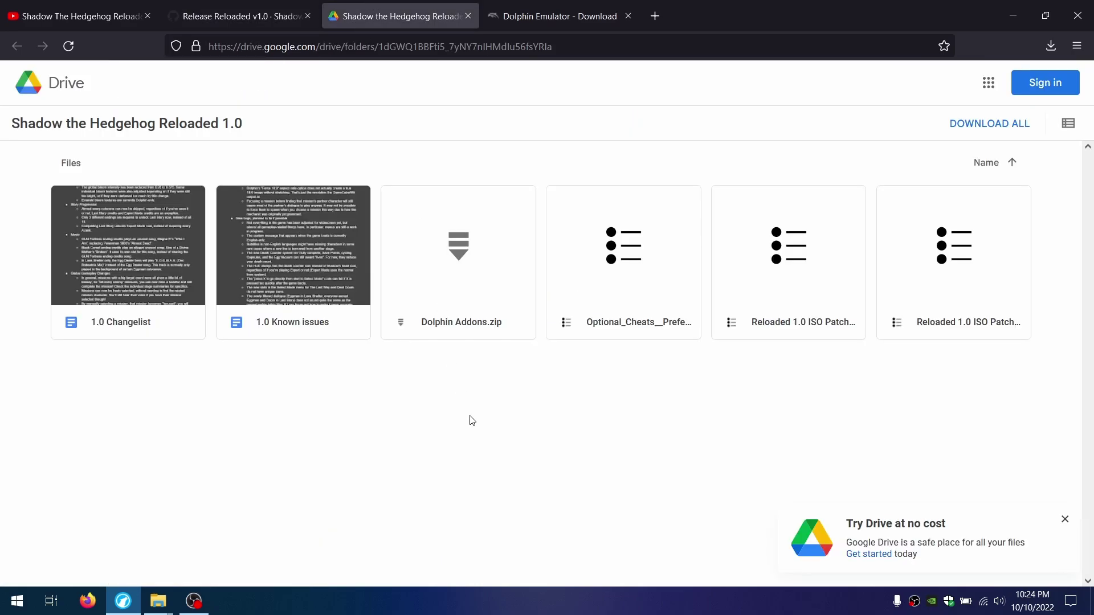
Step: Switch the Drive folder to list view, showing the two 258.7 MB ISO Patcher archives and Dolphin Addons.zip
{"action": "left_click", "coordinate": [1068, 123]}
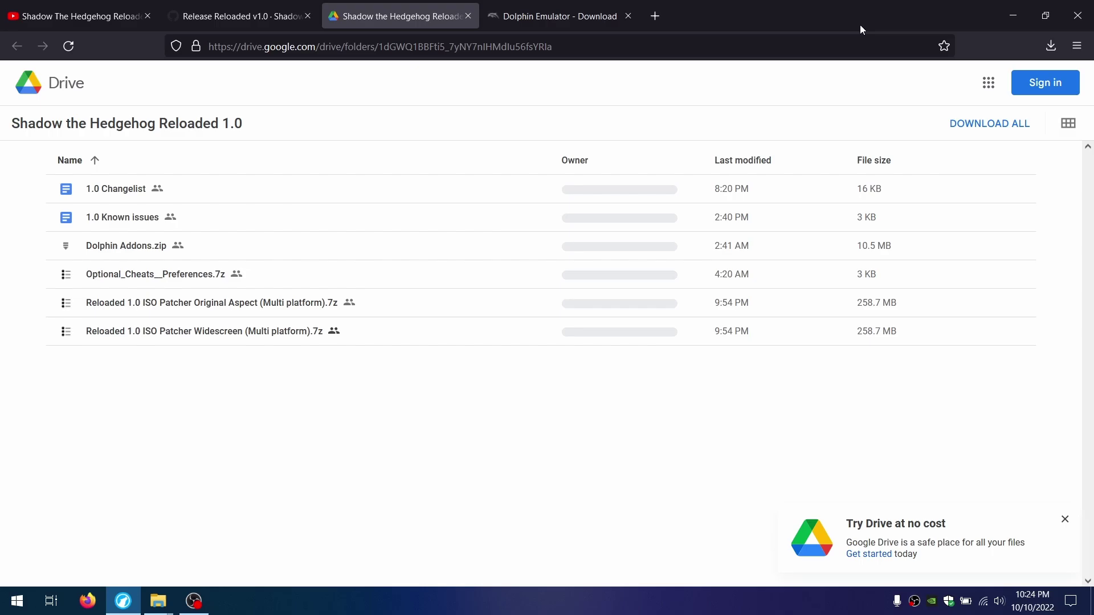
Step: Show Dolphin's download page, highlighting Development versions and the 5.0-17269 beta builds
{"action": "left_click", "coordinate": [607, 5]}
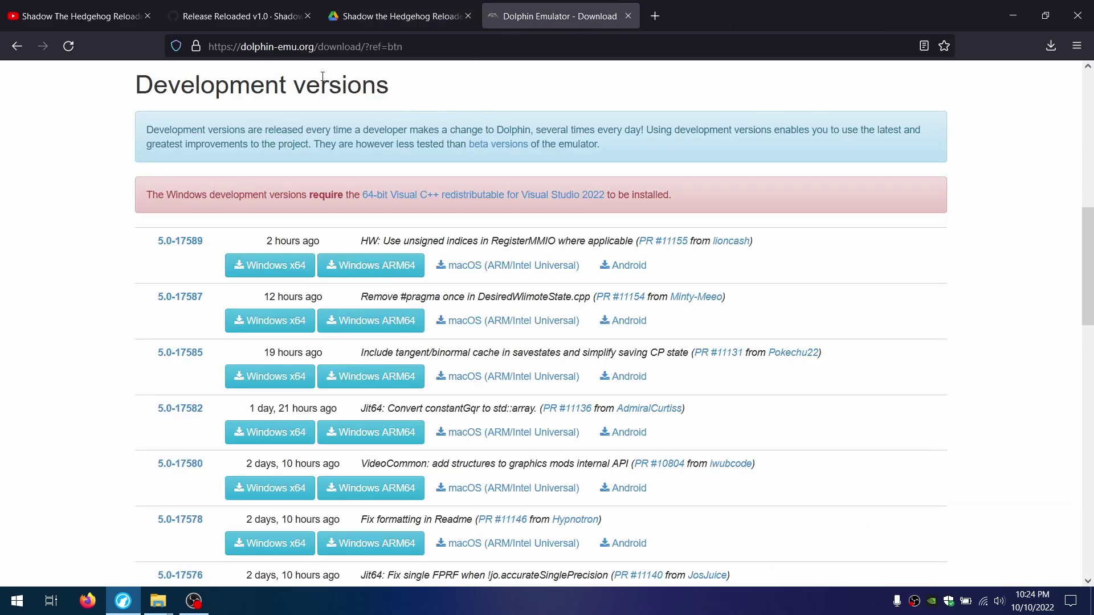
{"action": "left_click_drag", "start_coordinate": [131, 91], "coordinate": [411, 98]}
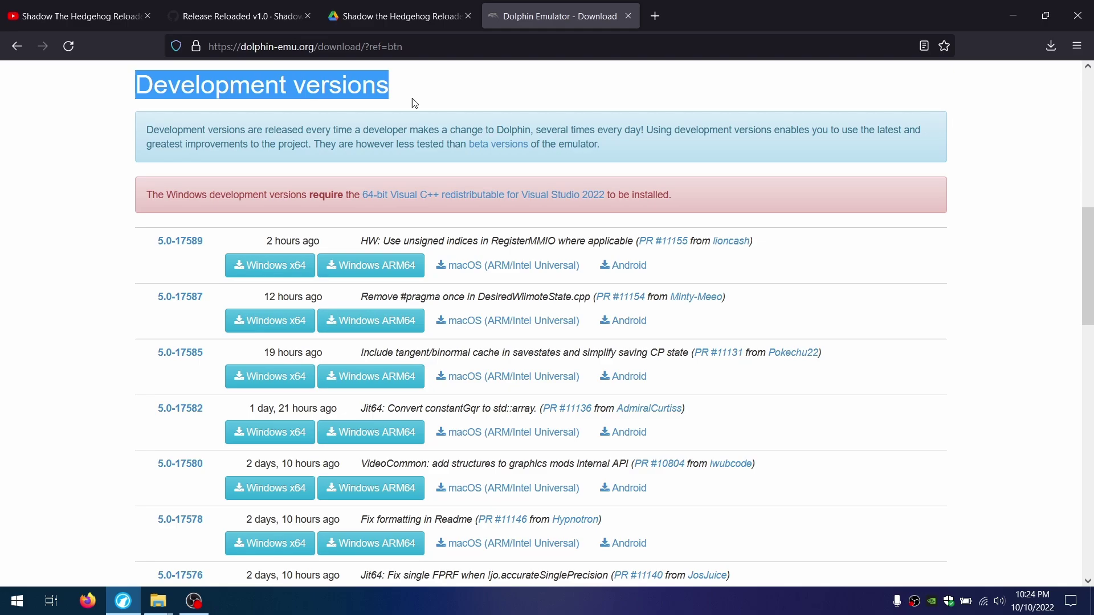
{"action": "scroll", "coordinate": [518, 447], "scroll_direction": "up", "scroll_amount": 10}
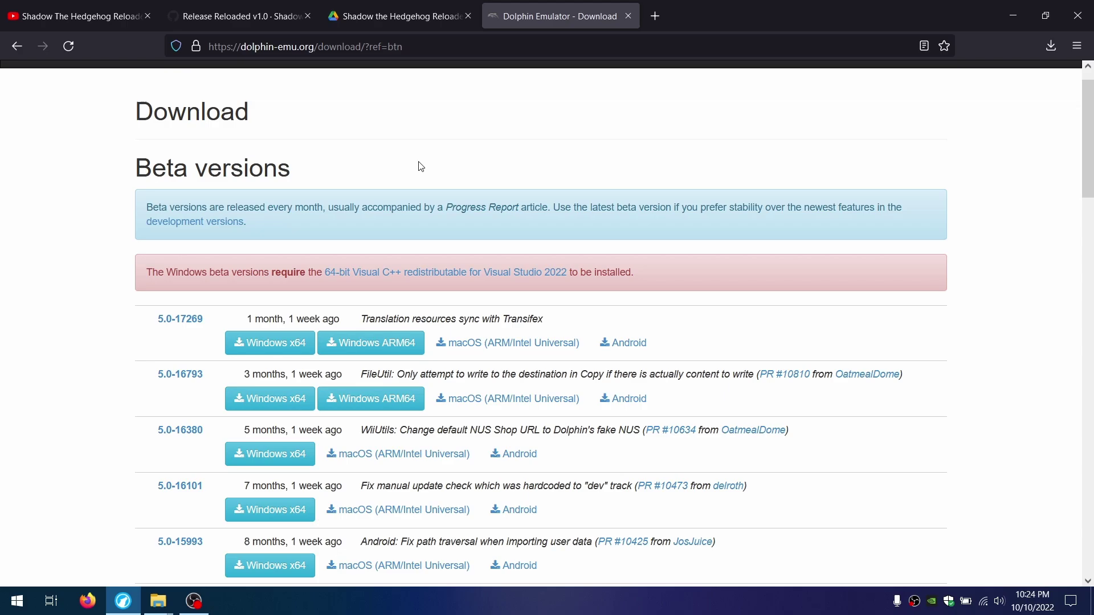
Step: Open the Reloaded 1.0 ISO Patcher Widescreen folder from Downloads
{"action": "left_click", "coordinate": [1012, 15]}
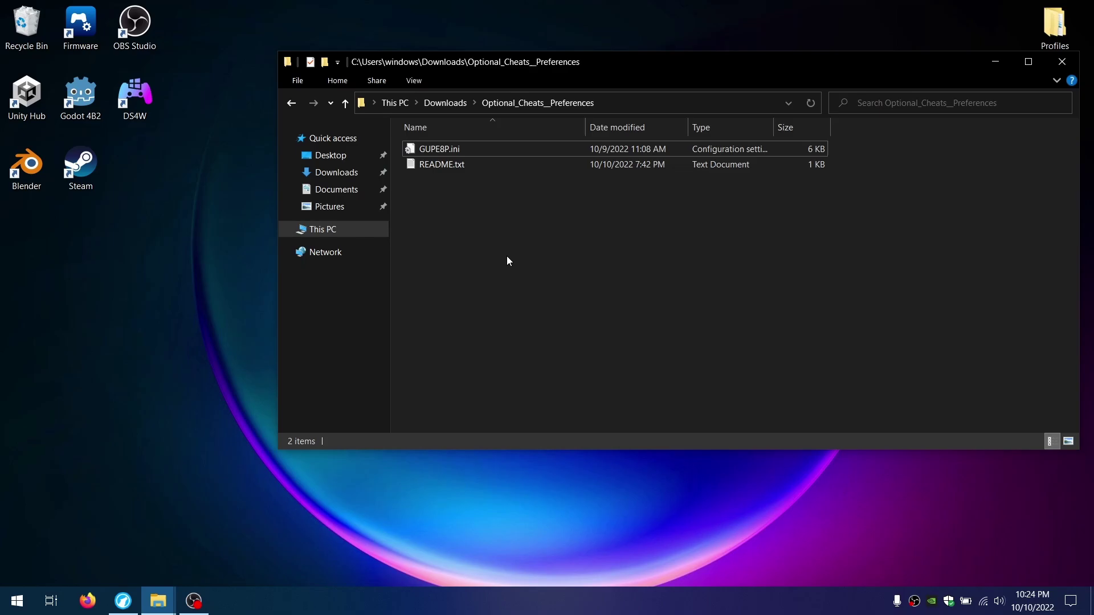
{"action": "left_click", "coordinate": [445, 103]}
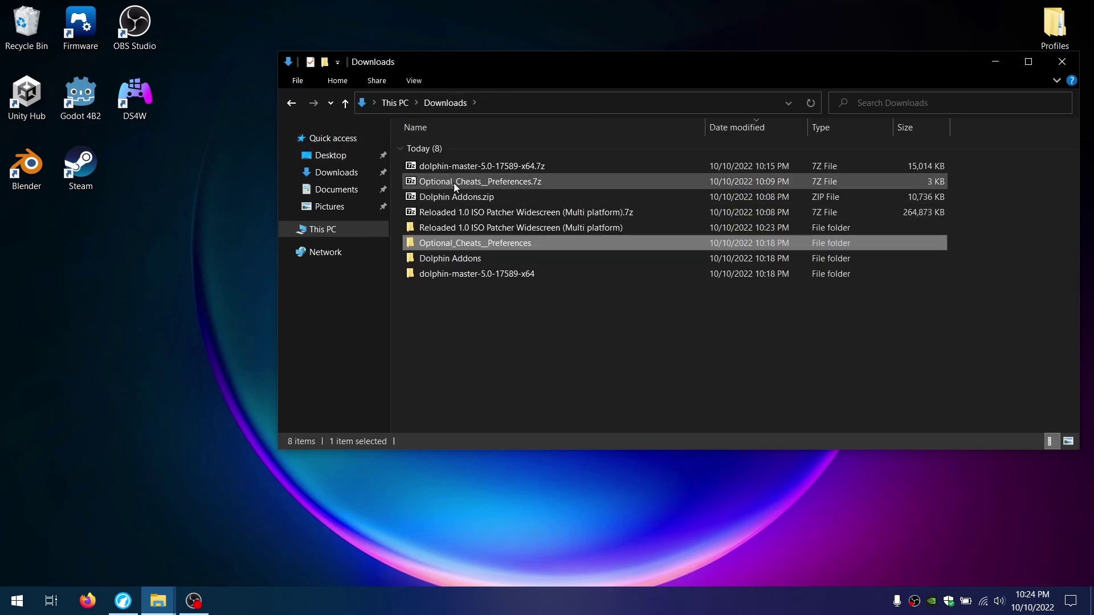
{"action": "left_click_drag", "start_coordinate": [456, 220], "coordinate": [487, 155]}
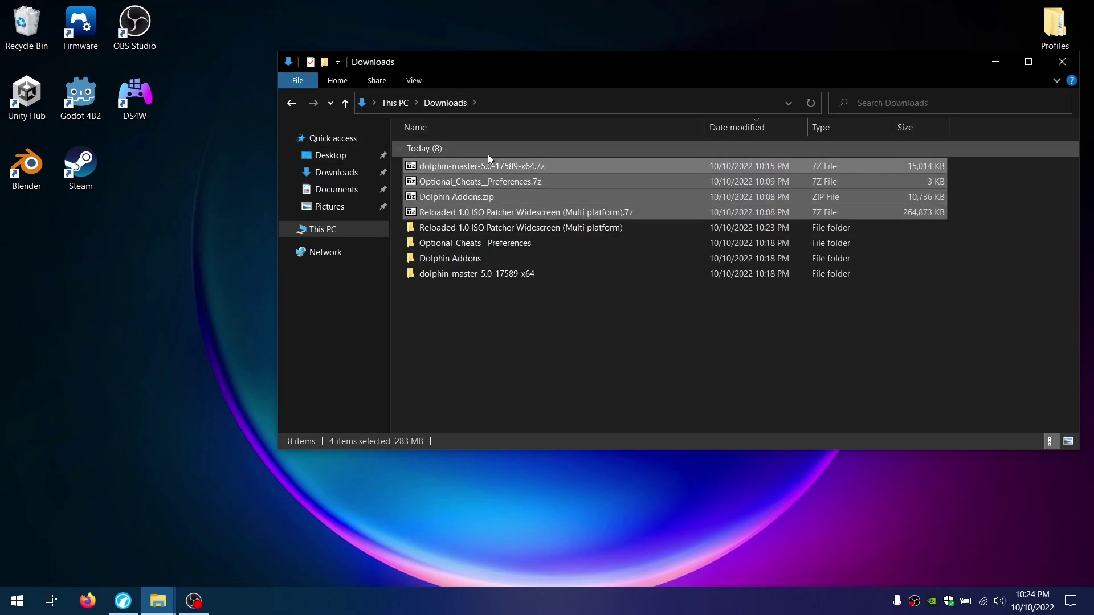
{"action": "left_click", "coordinate": [541, 337]}
{"action": "key", "text": "Down"}
{"action": "key", "text": "Down"}
{"action": "key", "text": "Down"}
{"action": "key", "text": "Down"}
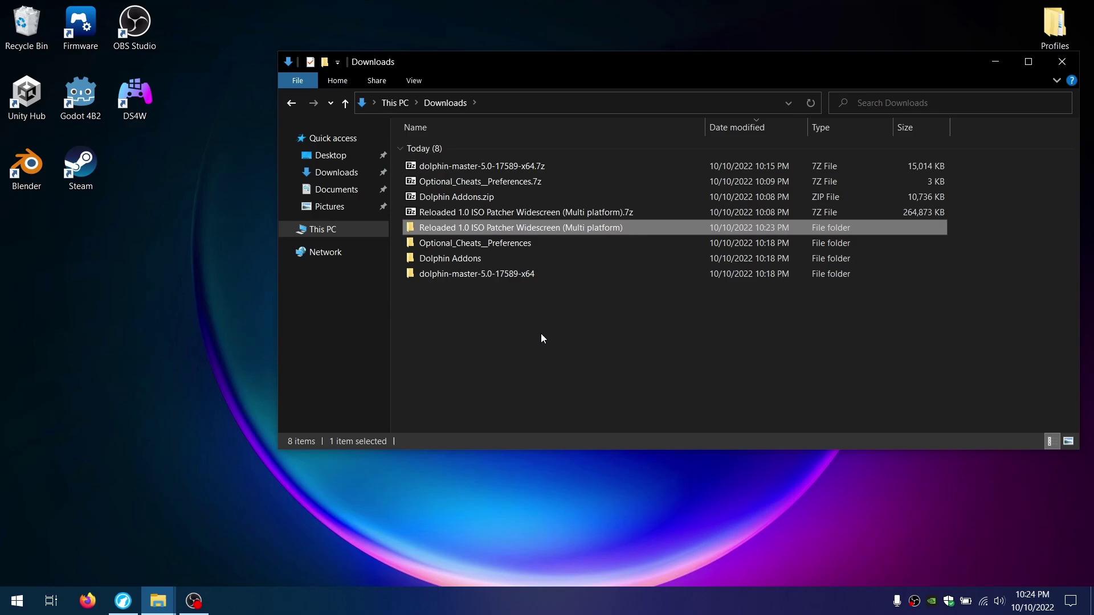
{"action": "key", "text": "Return"}
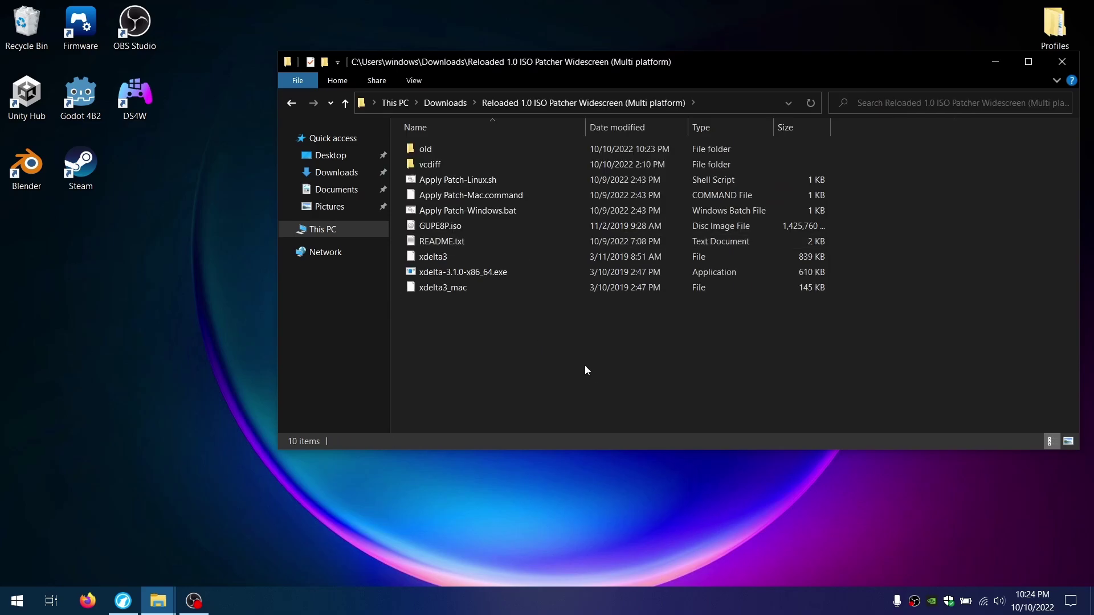
Step: Look over GUPE8P.iso and the Windows and Linux Apply Patch scripts in the folder
{"action": "left_click", "coordinate": [478, 226]}
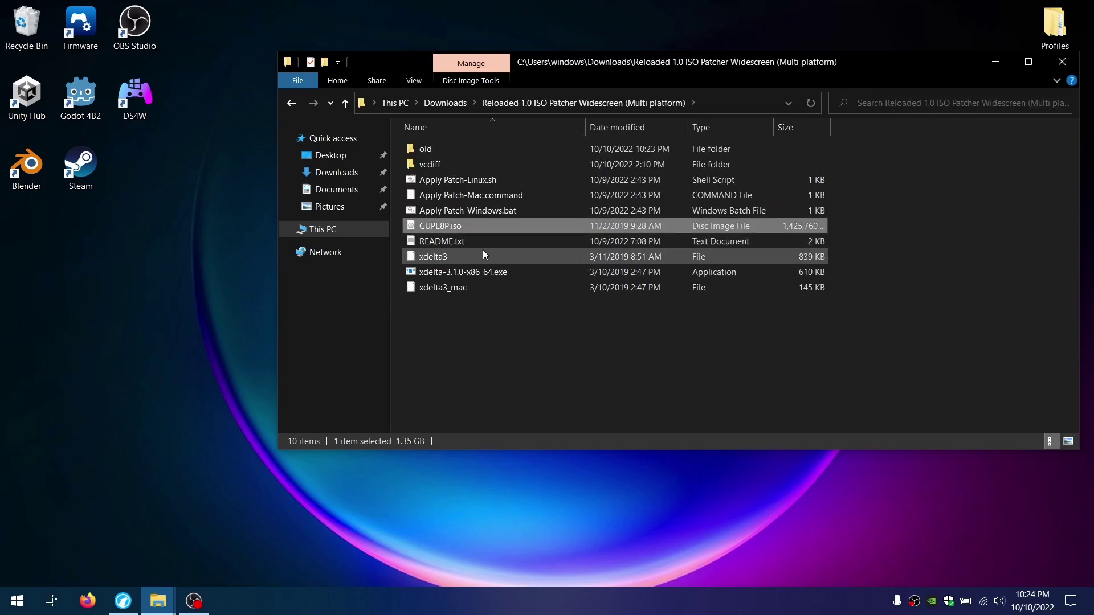
{"action": "left_click", "coordinate": [493, 212]}
{"action": "left_click", "coordinate": [477, 179]}
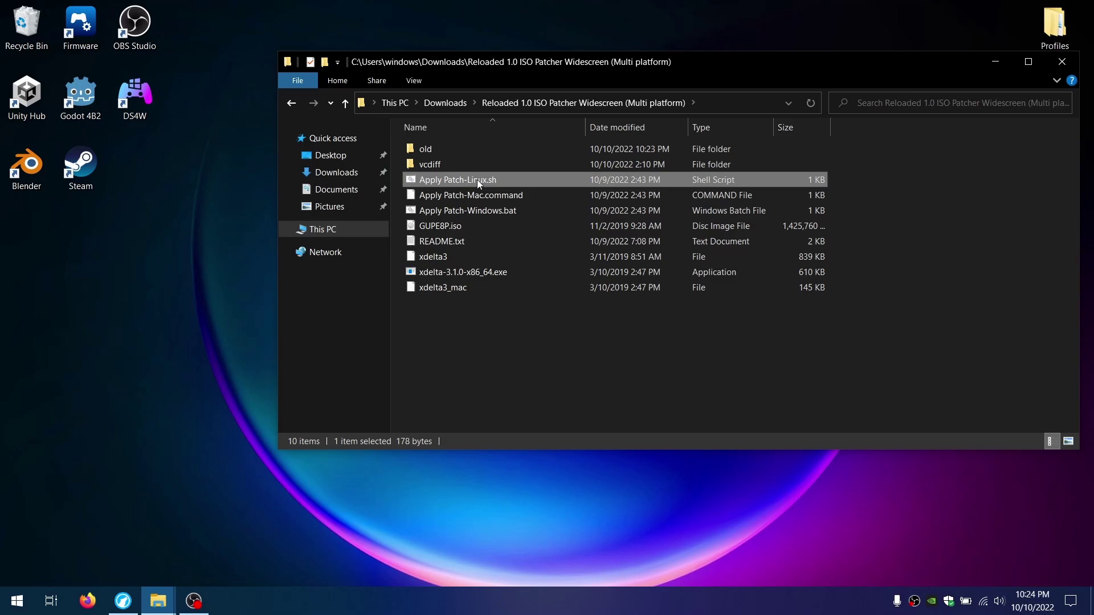
{"action": "left_click", "coordinate": [521, 209]}
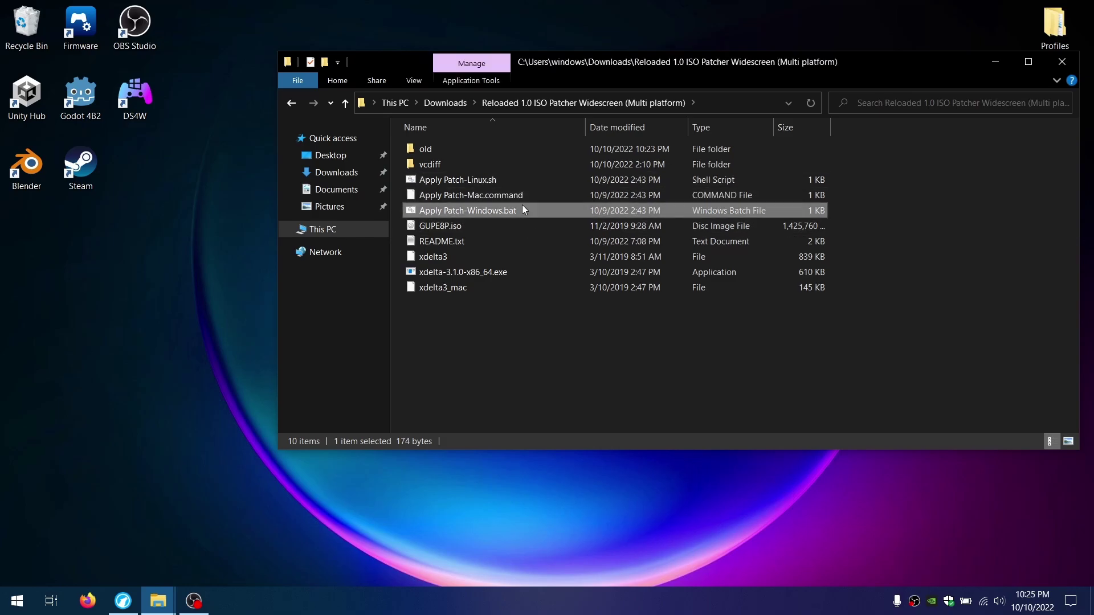
Step: Rename the ISO to 'Shadow USA', then back to GUPE8P.iso
{"action": "key", "text": "Down"}
{"action": "key", "text": "F2"}
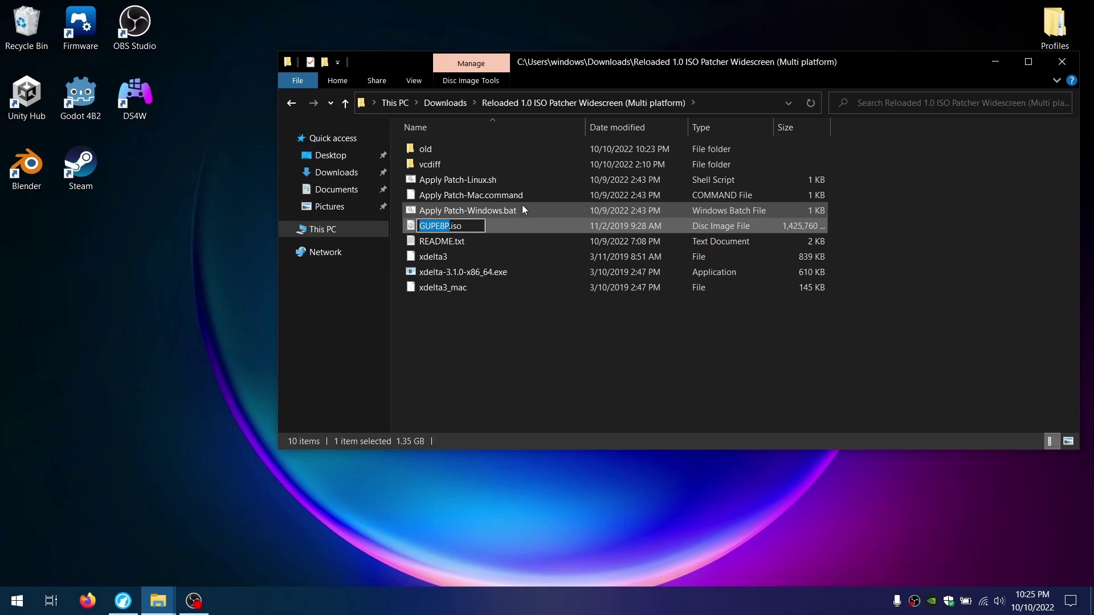
{"action": "type", "text": "D"}
{"action": "key", "text": "BackSpace"}
{"action": "type", "text": "Shadow USA"}
{"action": "key", "text": "Return"}
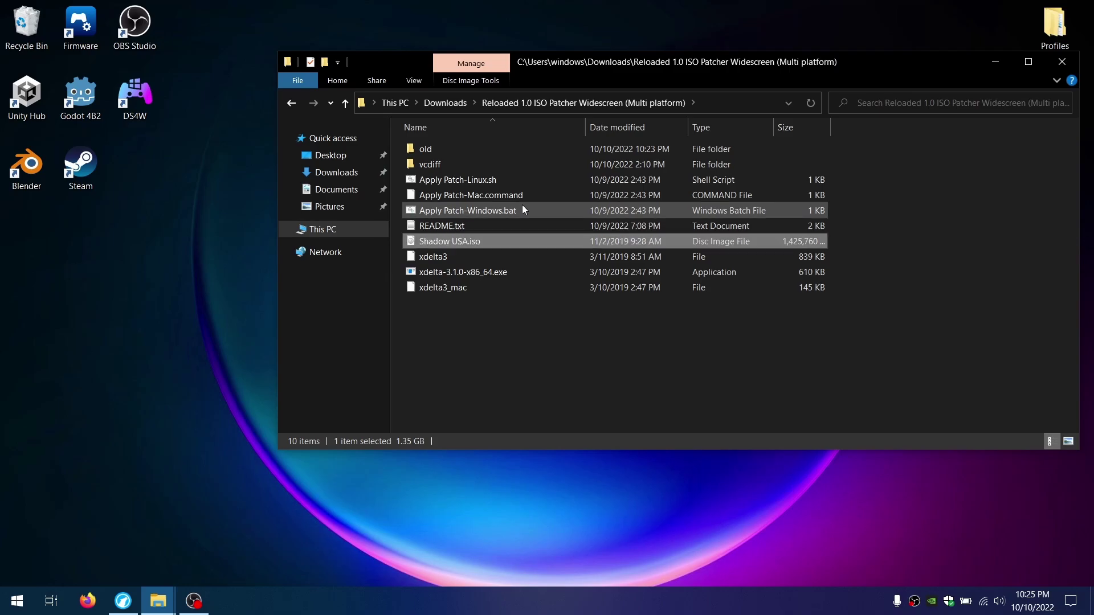
{"action": "key", "text": "F2"}
{"action": "type", "text": "GUPE8P"}
{"action": "key", "text": "Return"}
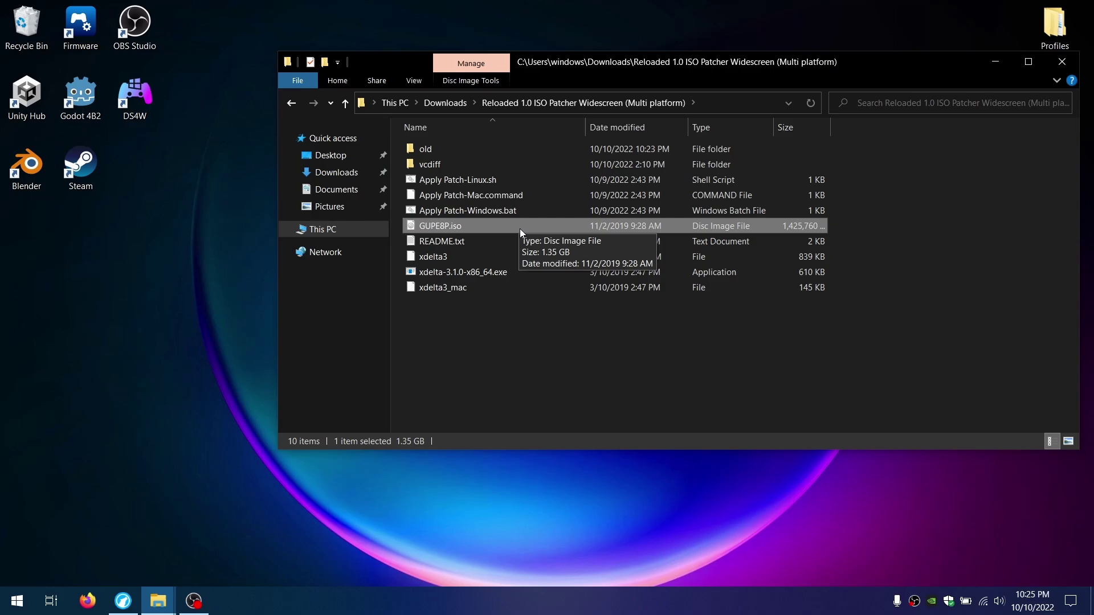
{"action": "left_click", "coordinate": [453, 210]}
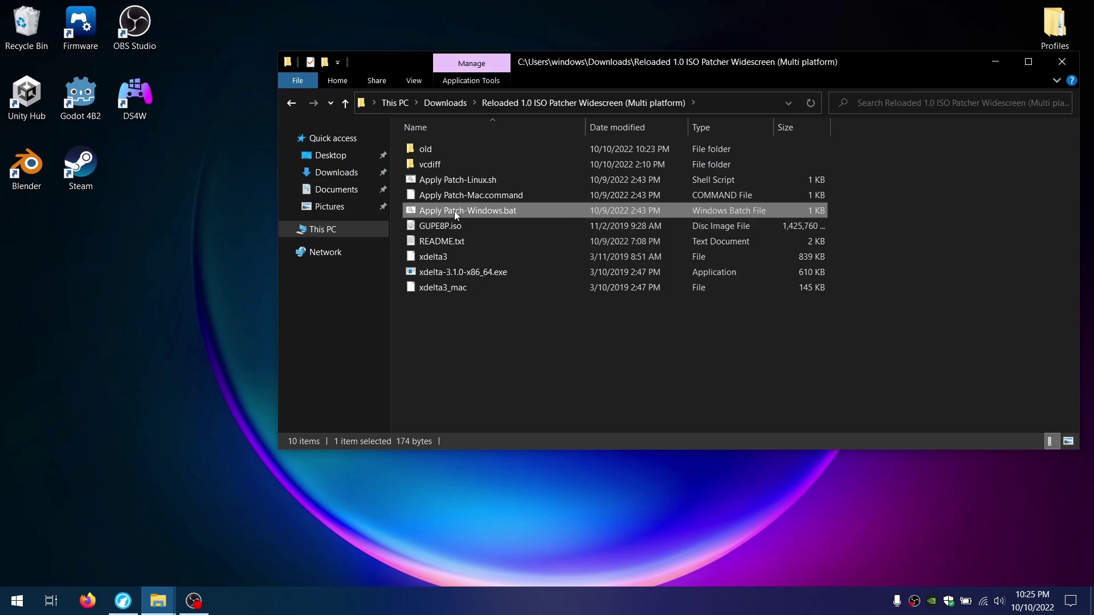
Step: Run Apply Patch-Windows.bat to produce ShdTH-Reloaded-v1.0.iso and check the original ISO in the old folder
{"action": "double_click", "coordinate": [489, 211]}
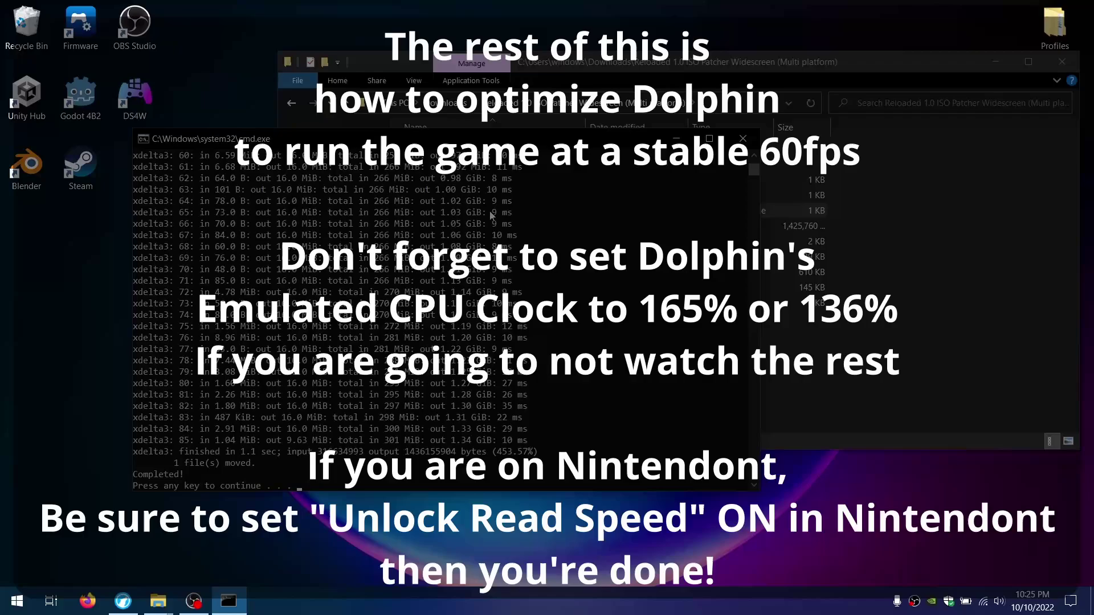
{"action": "key", "text": "Return"}
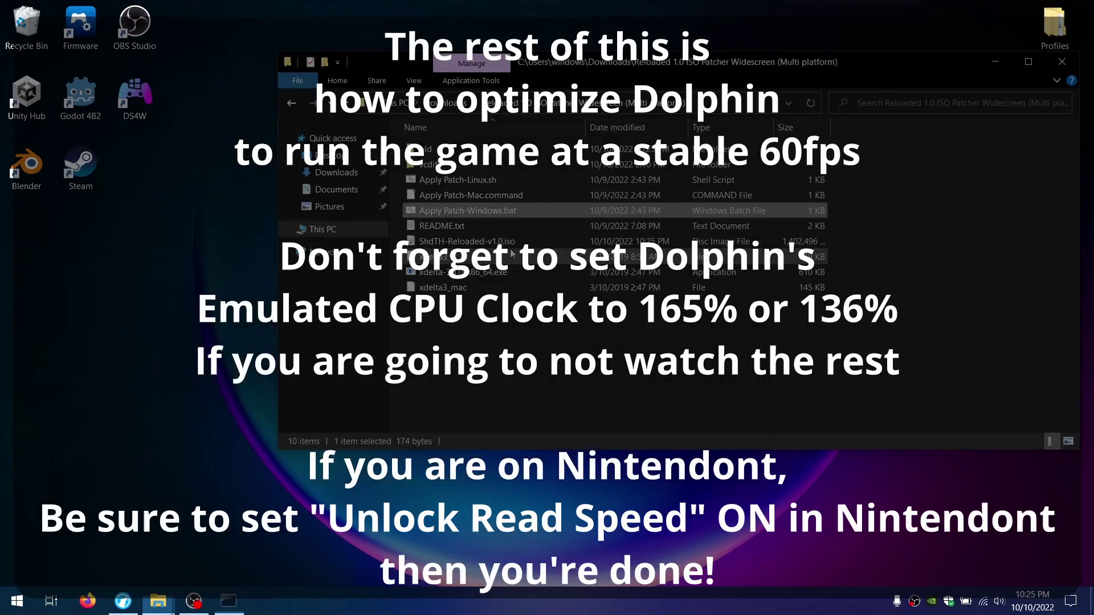
{"action": "left_click", "coordinate": [513, 242]}
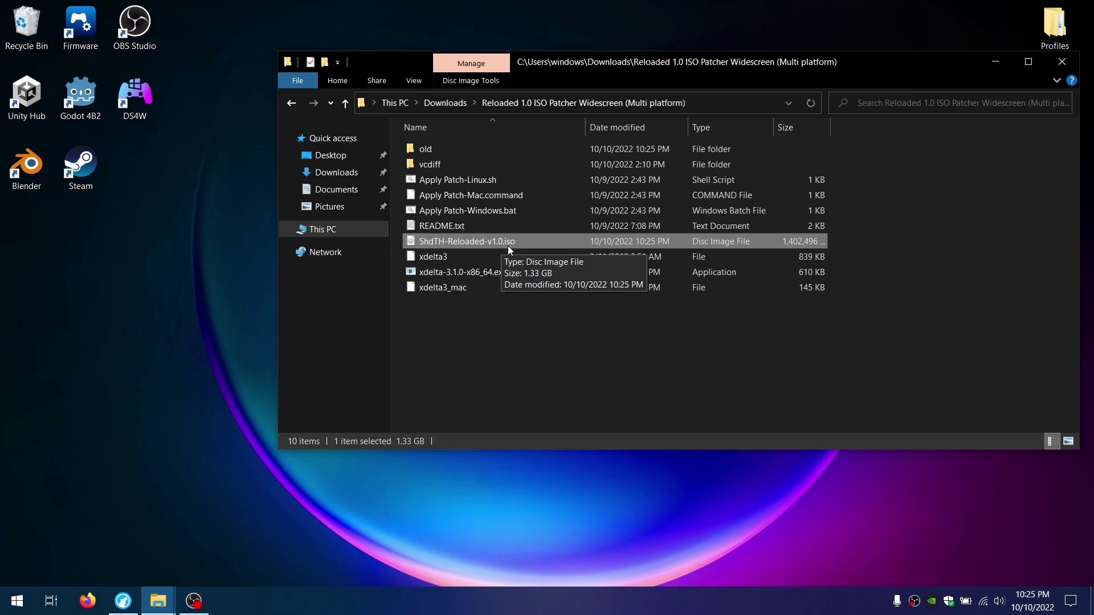
{"action": "double_click", "coordinate": [449, 149]}
{"action": "left_click_drag", "start_coordinate": [504, 236], "coordinate": [415, 143]}
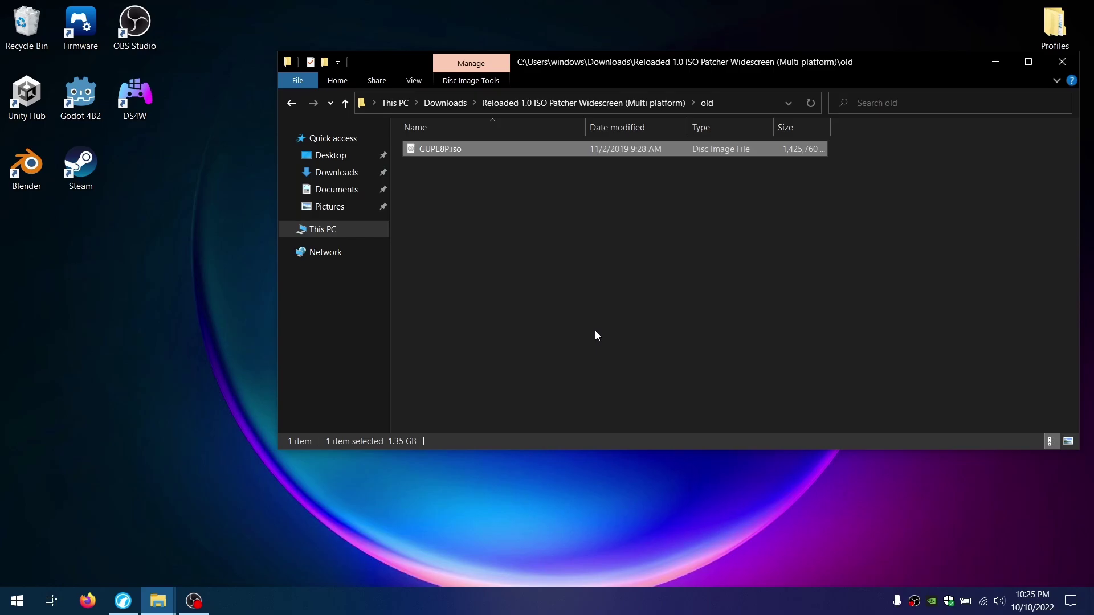
{"action": "key", "text": "alt+Left"}
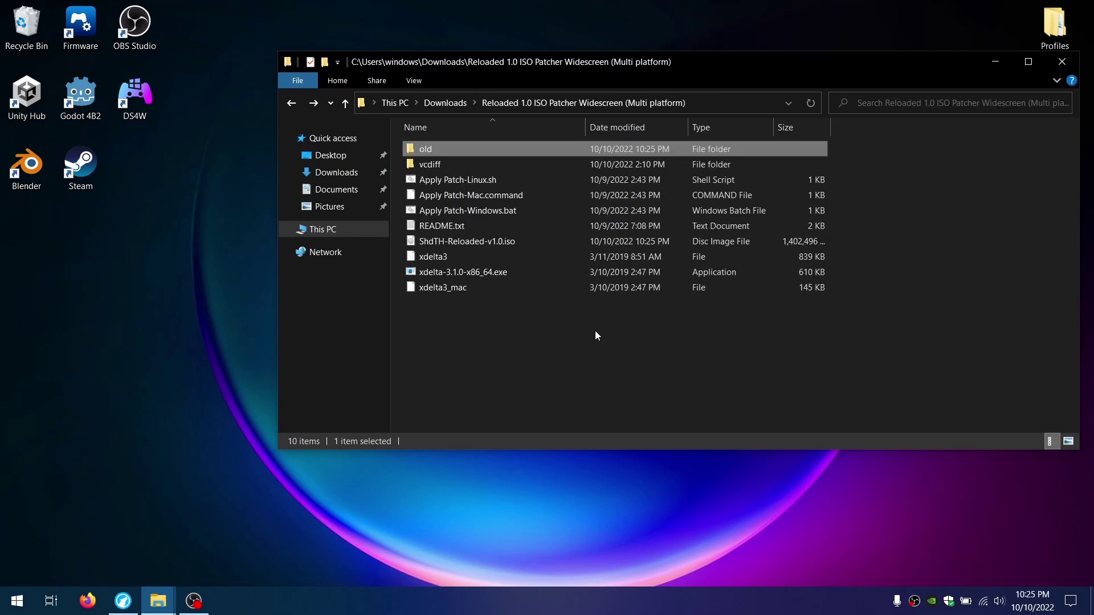
Step: Select the patched ShdTH-Reloaded-v1.0.iso and look in the Documents\GC game folder
{"action": "left_click", "coordinate": [462, 244]}
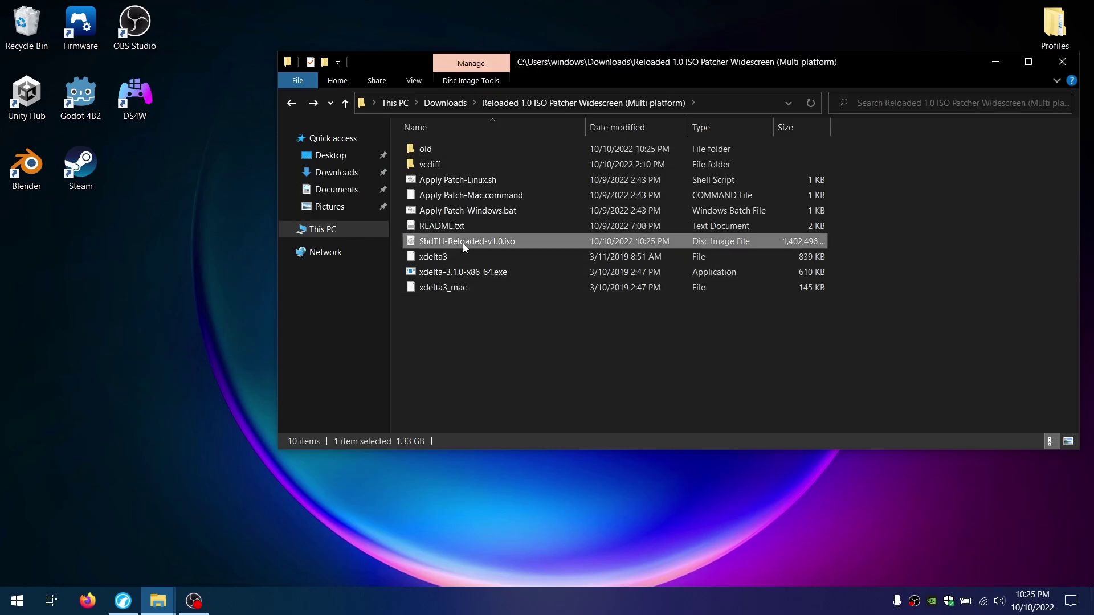
{"action": "left_click", "coordinate": [339, 189]}
{"action": "left_click", "coordinate": [453, 165]}
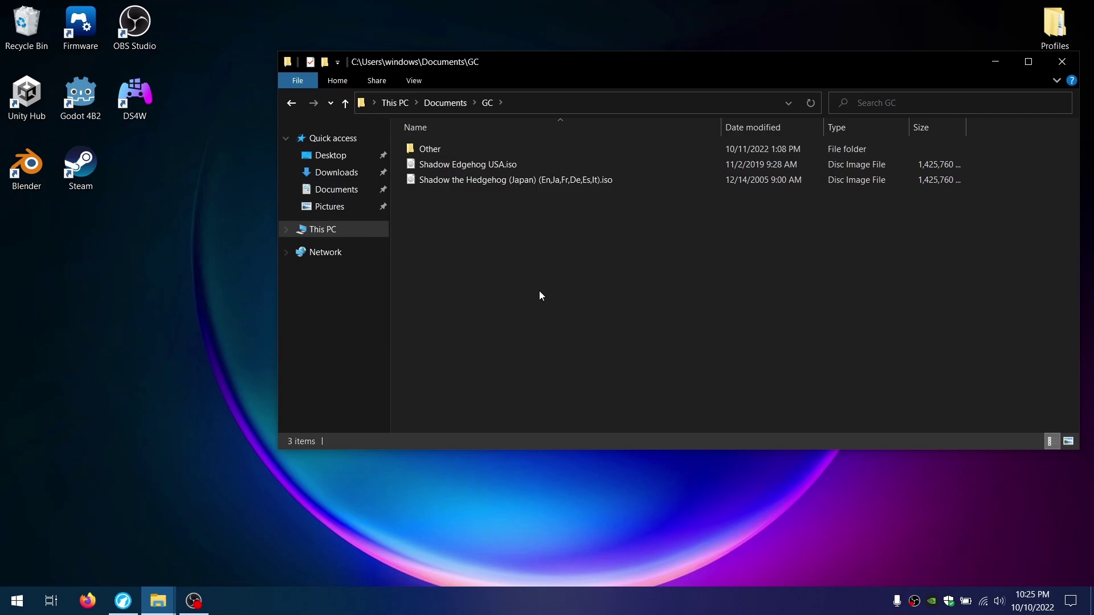
{"action": "left_click", "coordinate": [334, 190]}
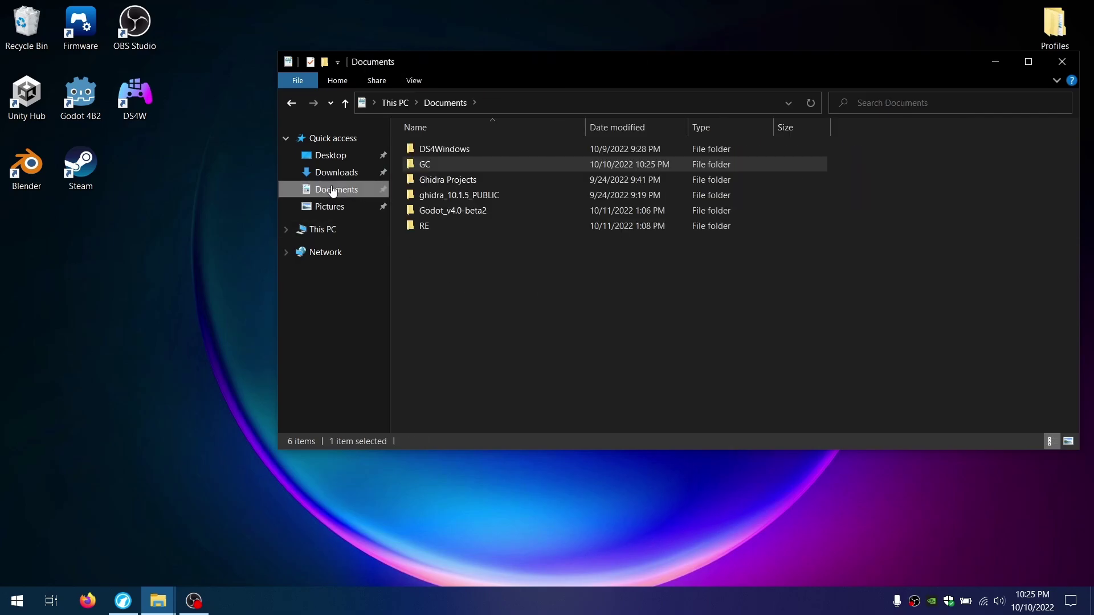
{"action": "left_click", "coordinate": [336, 172]}
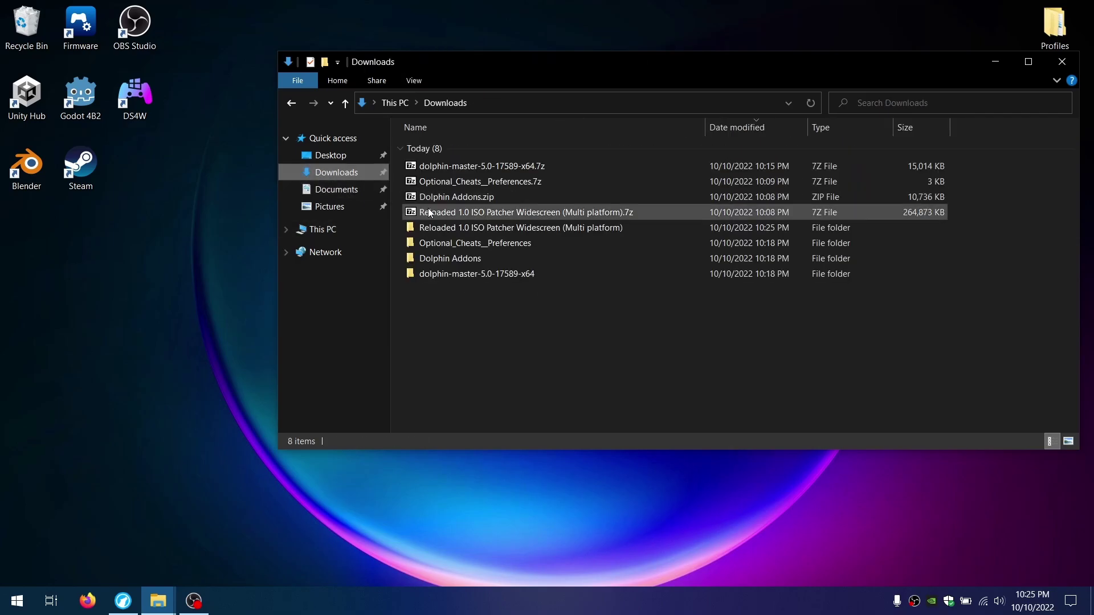
Step: Launch Dolphin.exe from dolphin-master-5.0-17589-x64\Dolphin-x64 and allow usage statistics reporting
{"action": "double_click", "coordinate": [457, 276]}
{"action": "key", "text": "Down"}
{"action": "key", "text": "Return"}
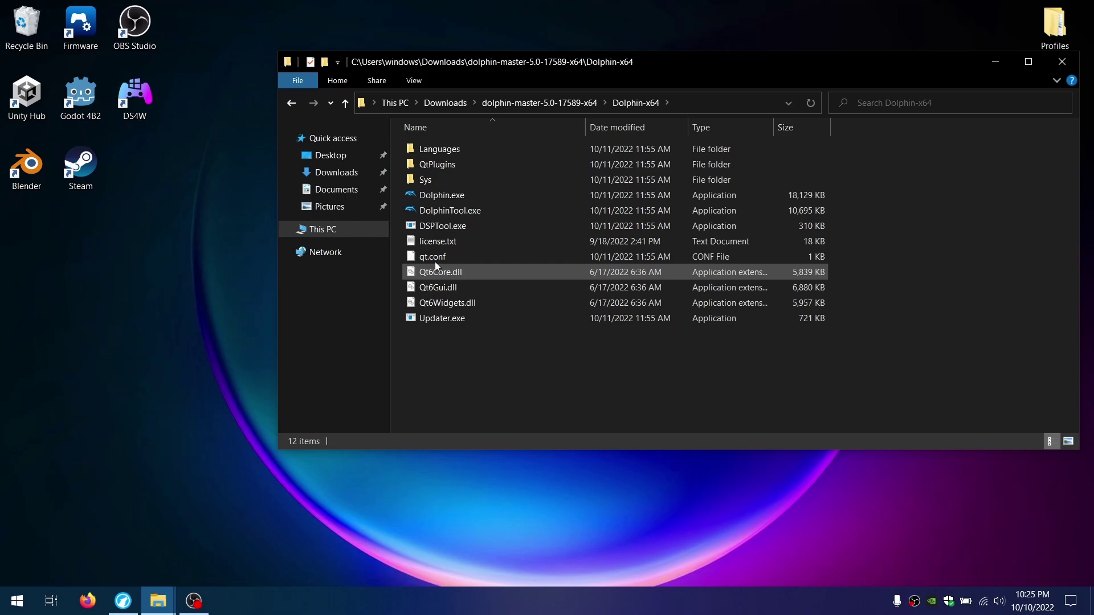
{"action": "double_click", "coordinate": [459, 194]}
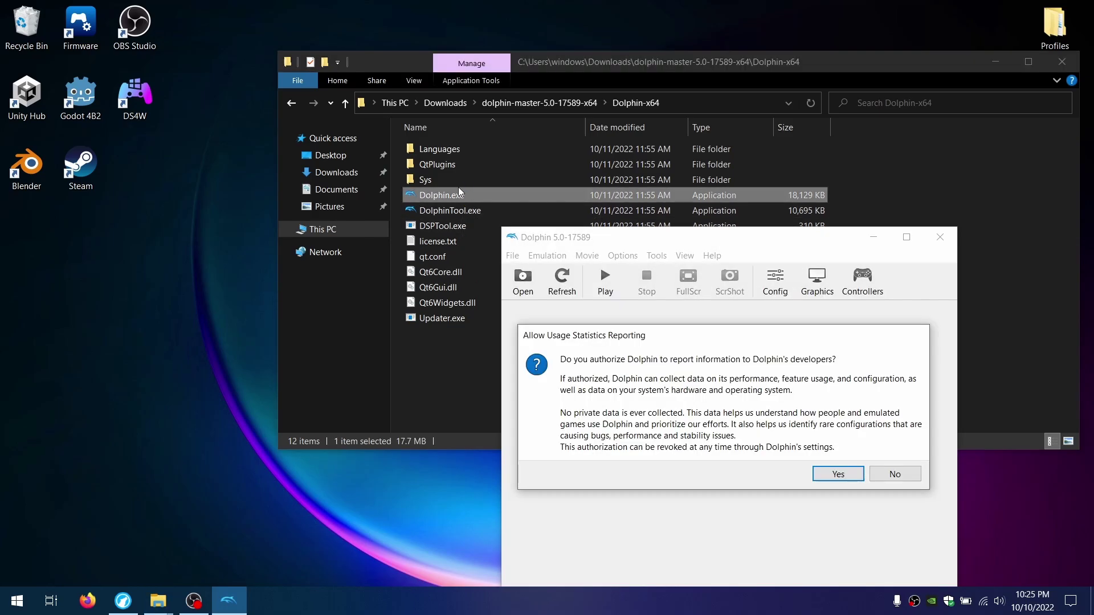
{"action": "left_click", "coordinate": [829, 474]}
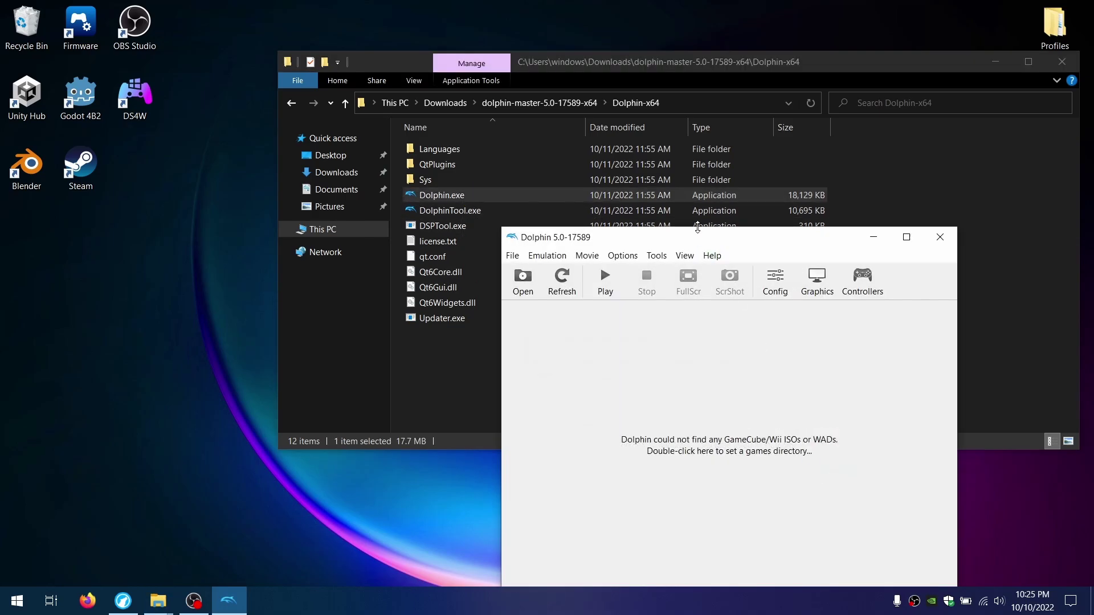
Step: Set Documents\GC as Dolphin's games folder and select the LimblessVector Shadow the Hedgehog entry
{"action": "double_click", "coordinate": [719, 333]}
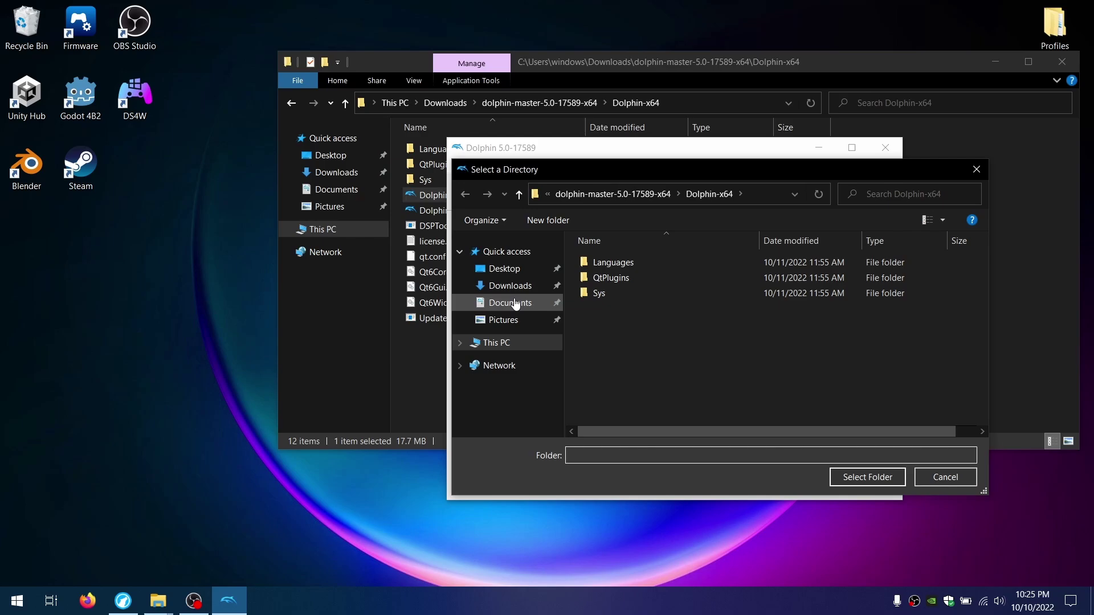
{"action": "left_click", "coordinate": [510, 303]}
{"action": "double_click", "coordinate": [604, 278]}
{"action": "left_click", "coordinate": [863, 477]}
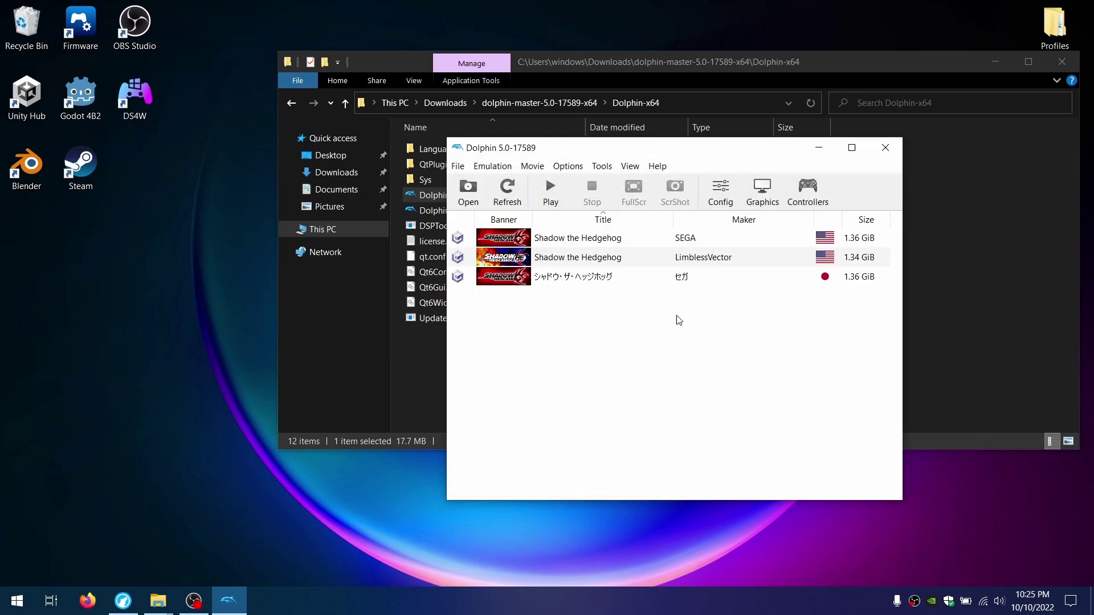
{"action": "left_click", "coordinate": [515, 263]}
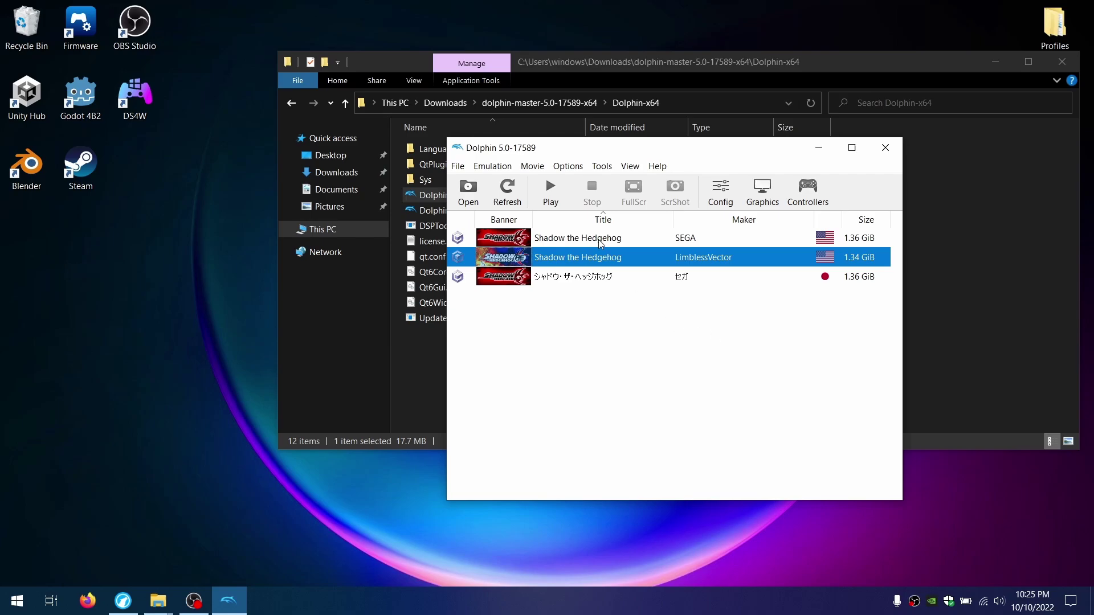
Step: Enable Speed up Disc Transfer Rate in the LimblessVector game's Properties, then close them
{"action": "right_click", "coordinate": [589, 263]}
{"action": "left_click", "coordinate": [614, 275]}
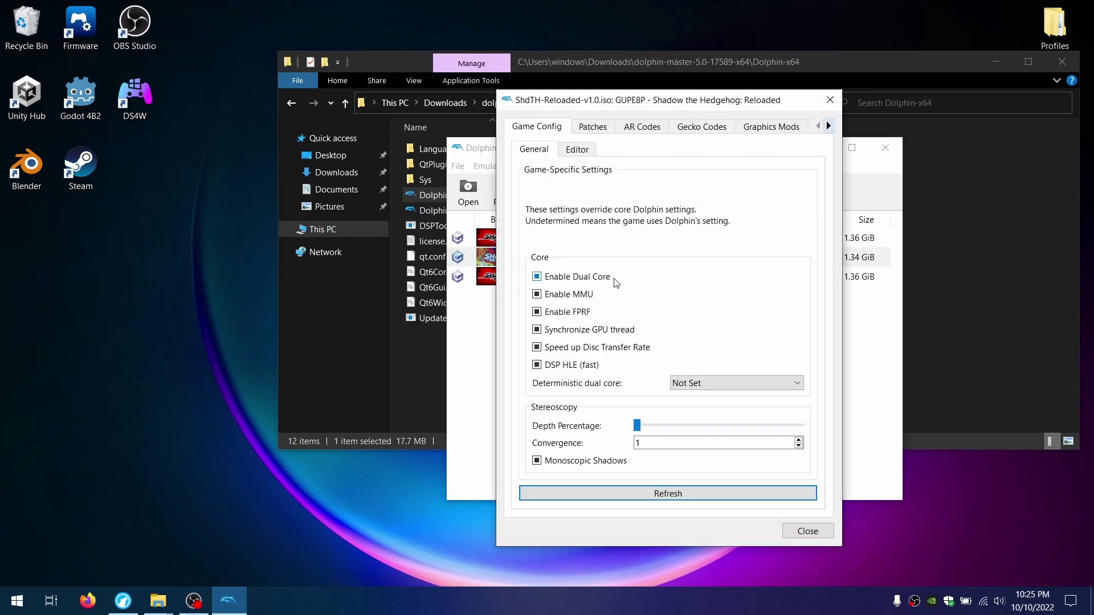
{"action": "left_click", "coordinate": [590, 350]}
{"action": "left_click", "coordinate": [830, 100]}
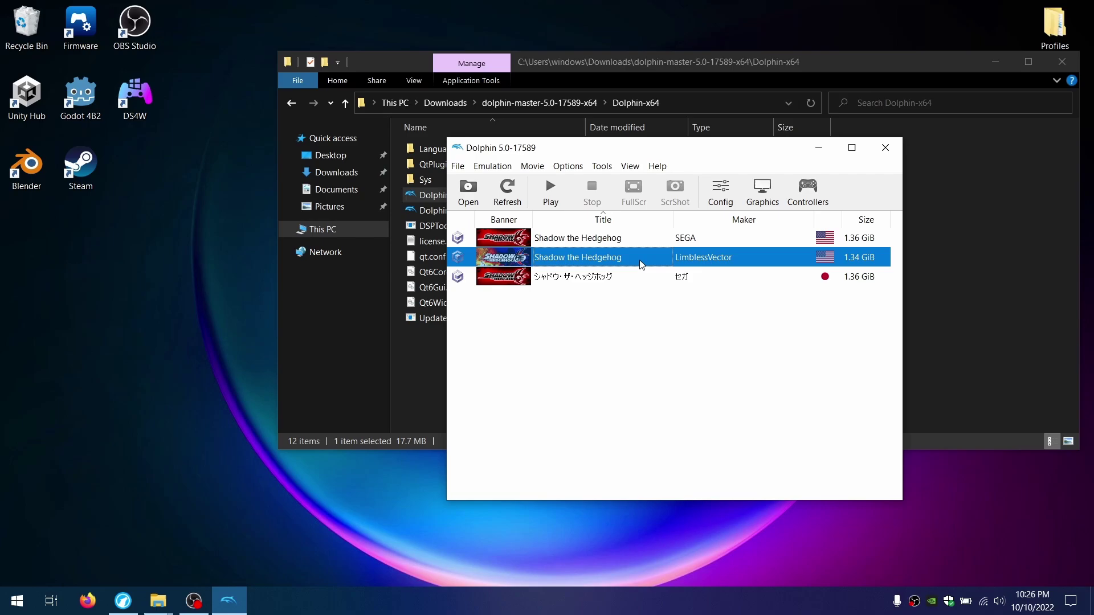
Step: Open Downloads\Dolphin Addons and read the readme's /Load/ install path
{"action": "left_click", "coordinate": [391, 359]}
{"action": "left_click", "coordinate": [337, 172]}
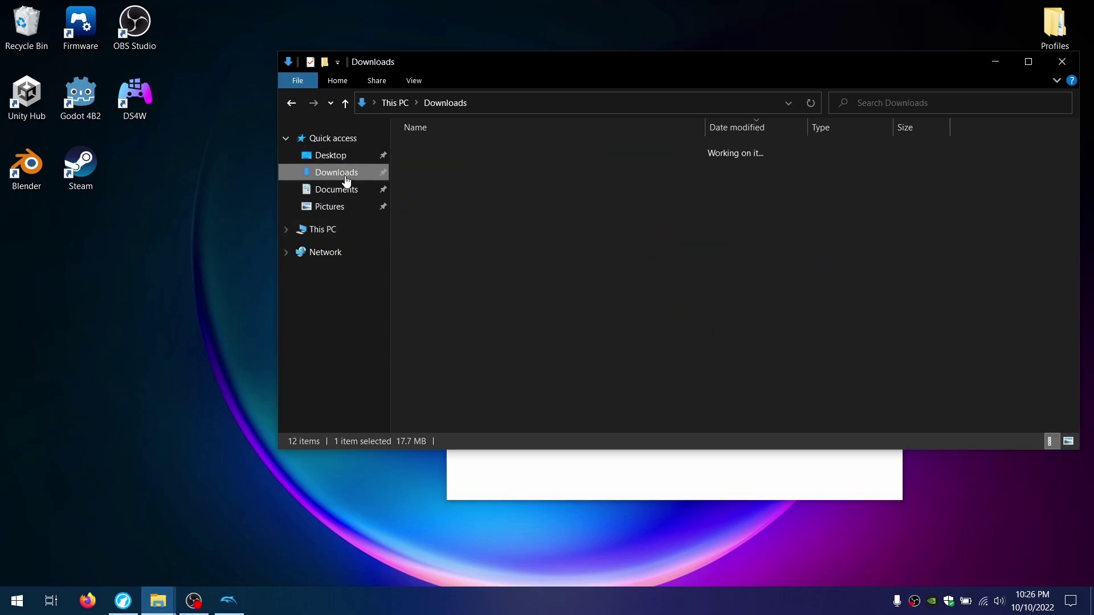
{"action": "double_click", "coordinate": [473, 257]}
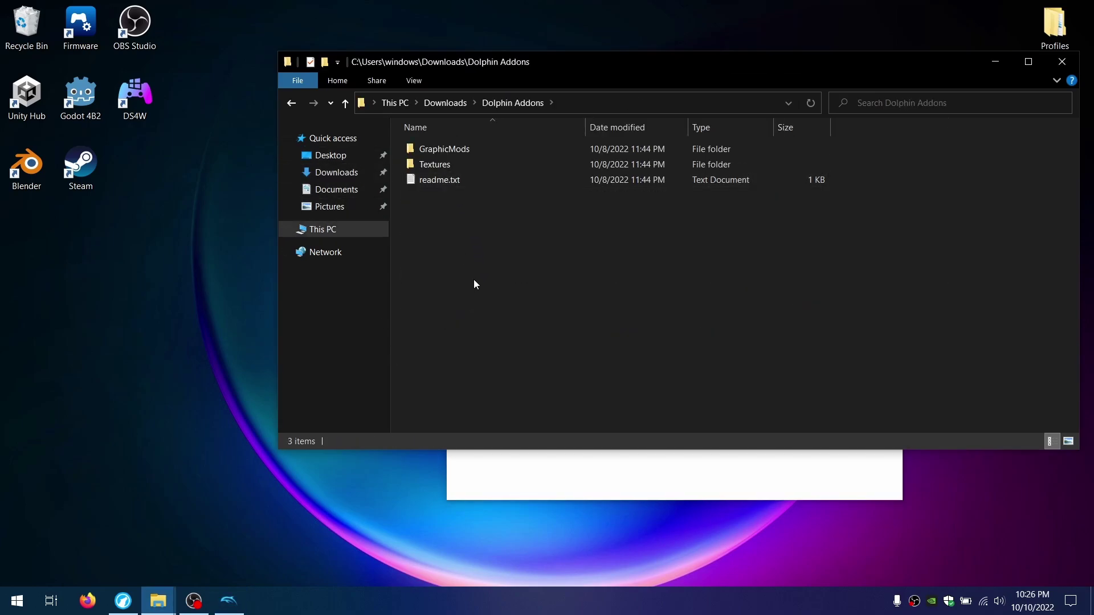
{"action": "double_click", "coordinate": [442, 180]}
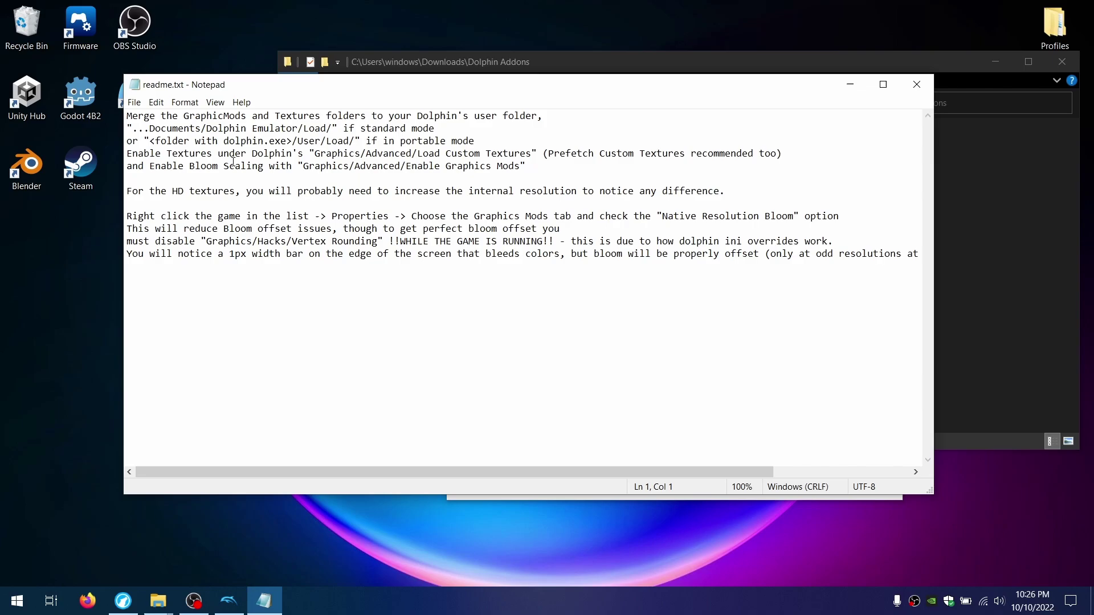
{"action": "left_click_drag", "start_coordinate": [297, 128], "coordinate": [334, 129]}
{"action": "left_click", "coordinate": [504, 288]}
Step: Copy GraphicMods and Textures into Documents\Dolphin Emulator\Load and open a new Explorer window
{"action": "key", "text": "alt+F4"}
{"action": "left_click", "coordinate": [473, 165], "text": "ctrl"}
{"action": "left_click", "coordinate": [472, 165]}
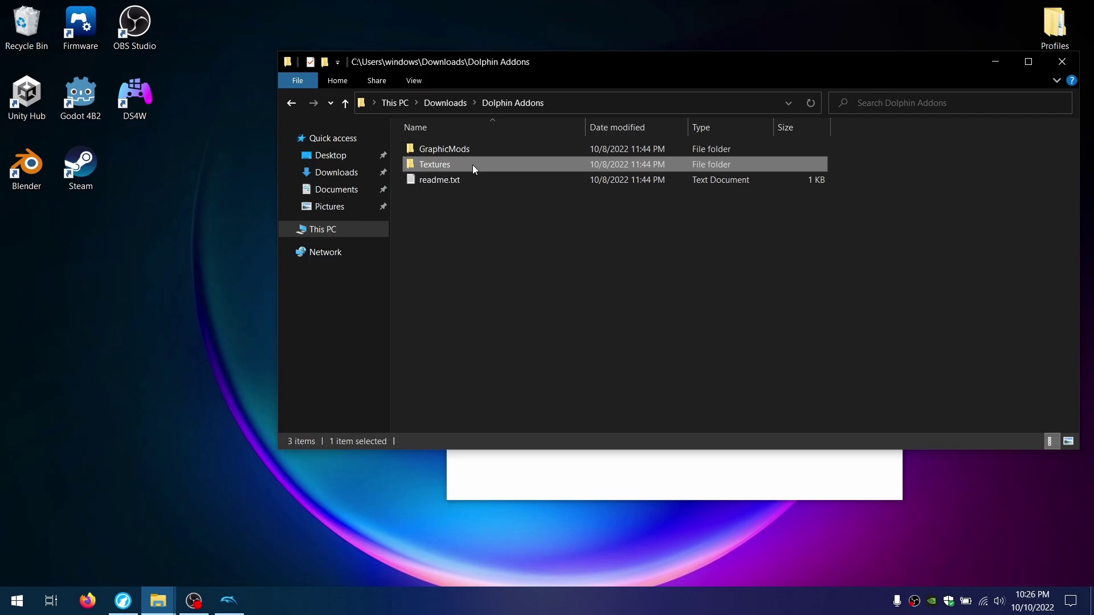
{"action": "key", "text": "shift+Up"}
{"action": "left_click", "coordinate": [336, 189]}
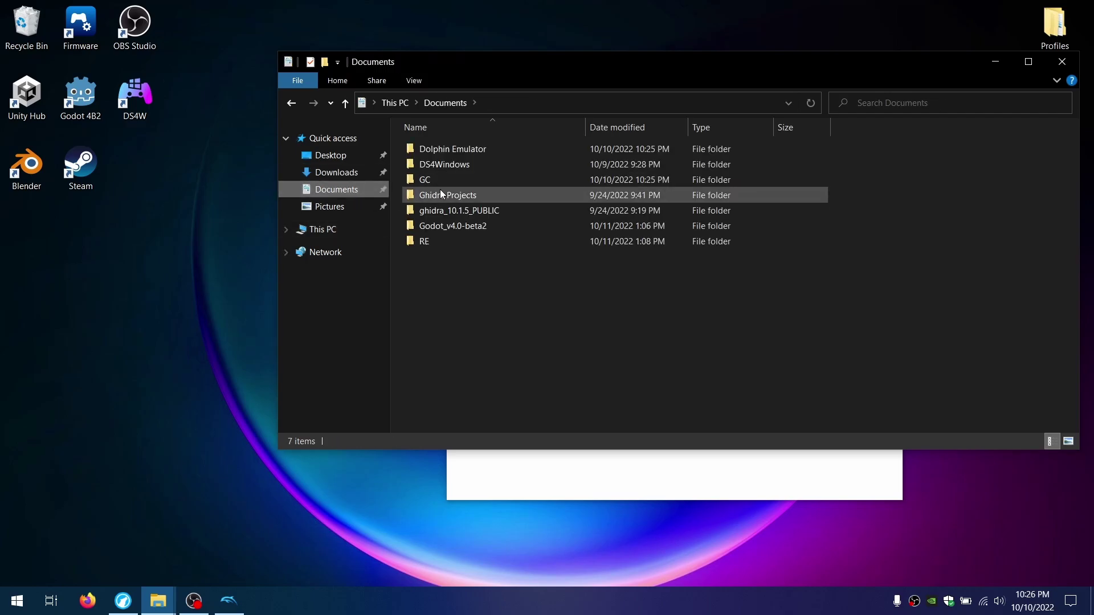
{"action": "double_click", "coordinate": [433, 147]}
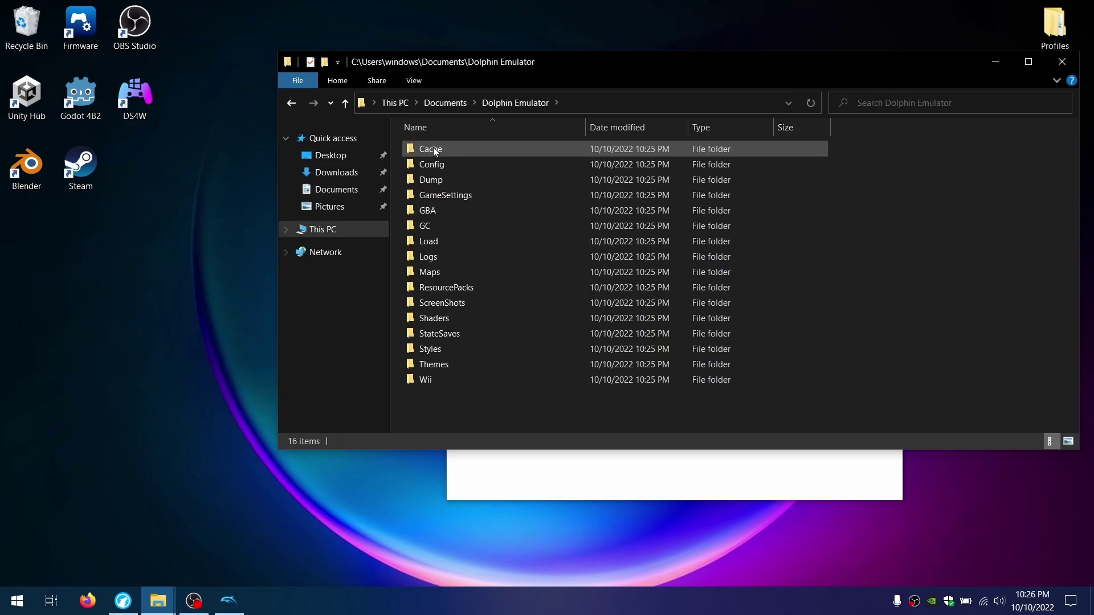
{"action": "key", "text": "l"}
{"action": "key", "text": "Return"}
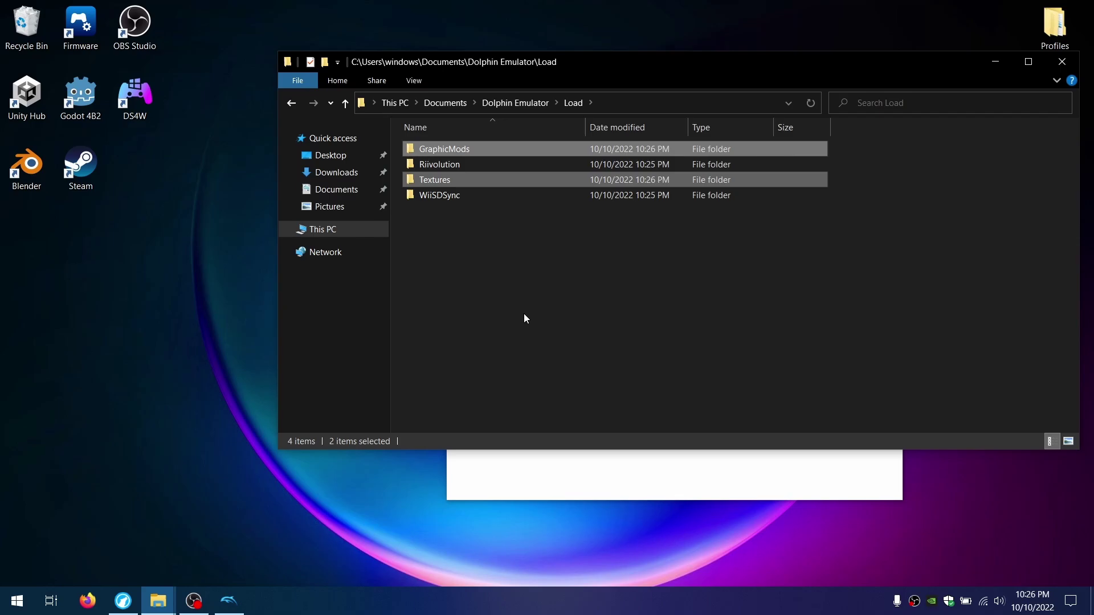
{"action": "left_click", "coordinate": [524, 314]}
{"action": "left_click", "coordinate": [515, 102]}
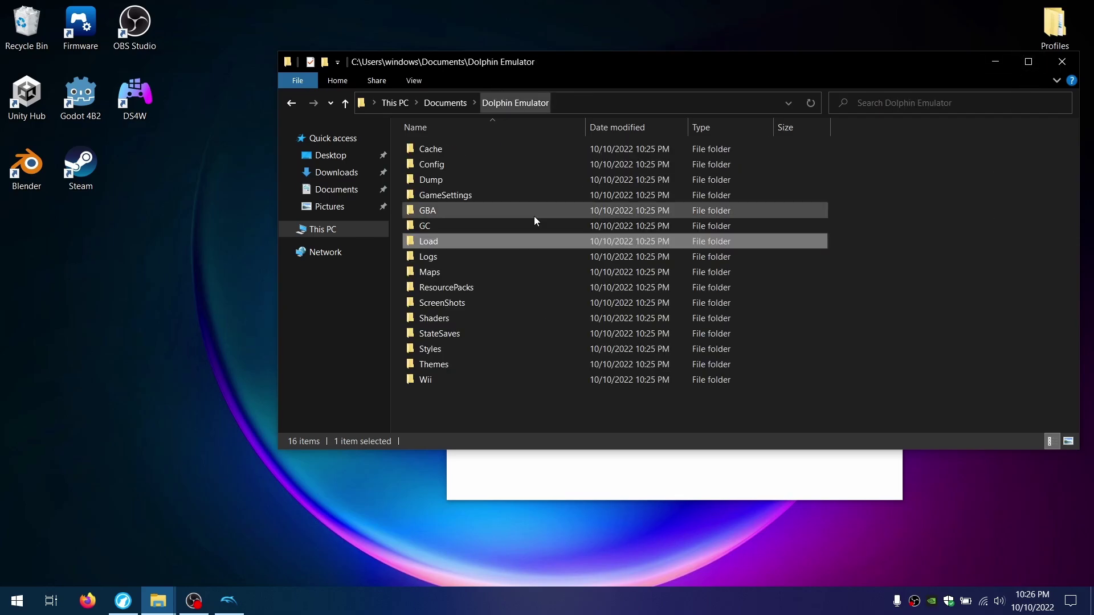
{"action": "key", "text": "super+e"}
Step: Read the Optional_Cheats__Preferences README, take its GUPE8P.ini and open the GameSettings folder
{"action": "left_click", "coordinate": [114, 176]}
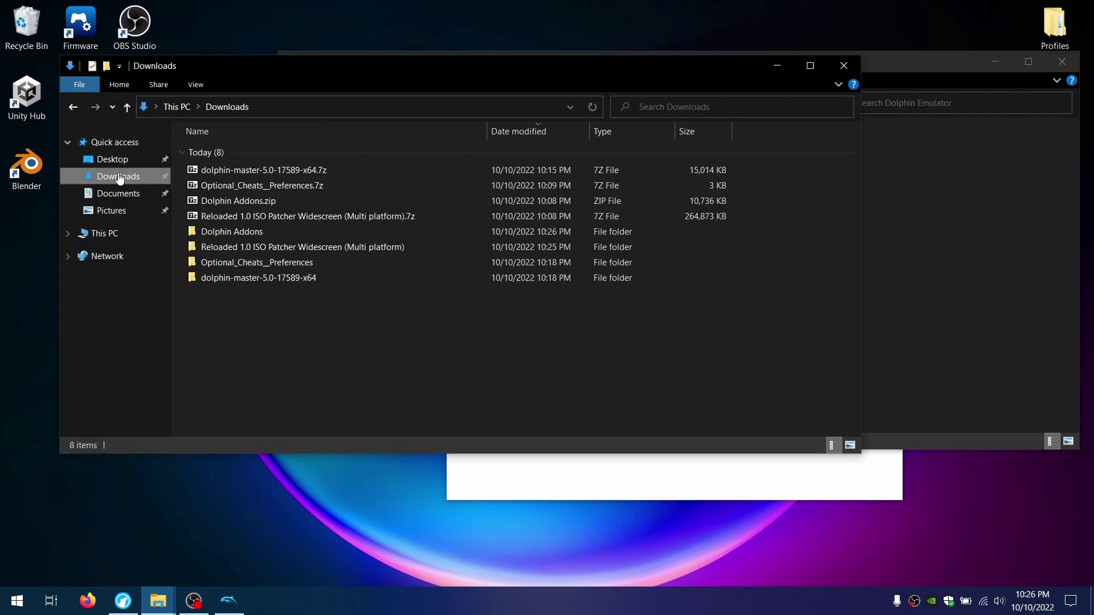
{"action": "double_click", "coordinate": [228, 259]}
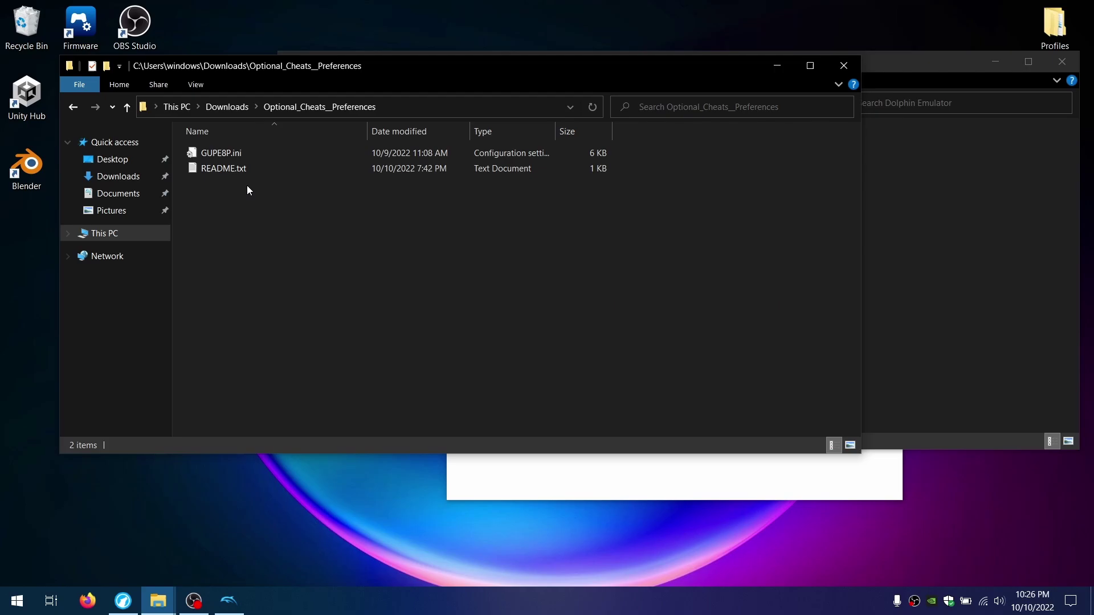
{"action": "double_click", "coordinate": [237, 170]}
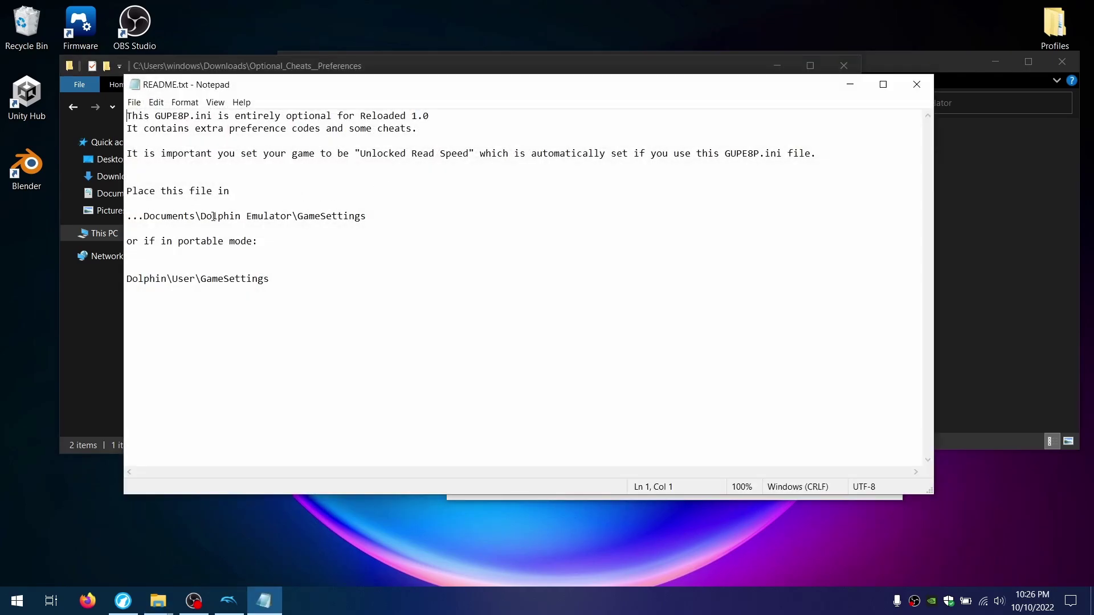
{"action": "key", "text": "alt+F4"}
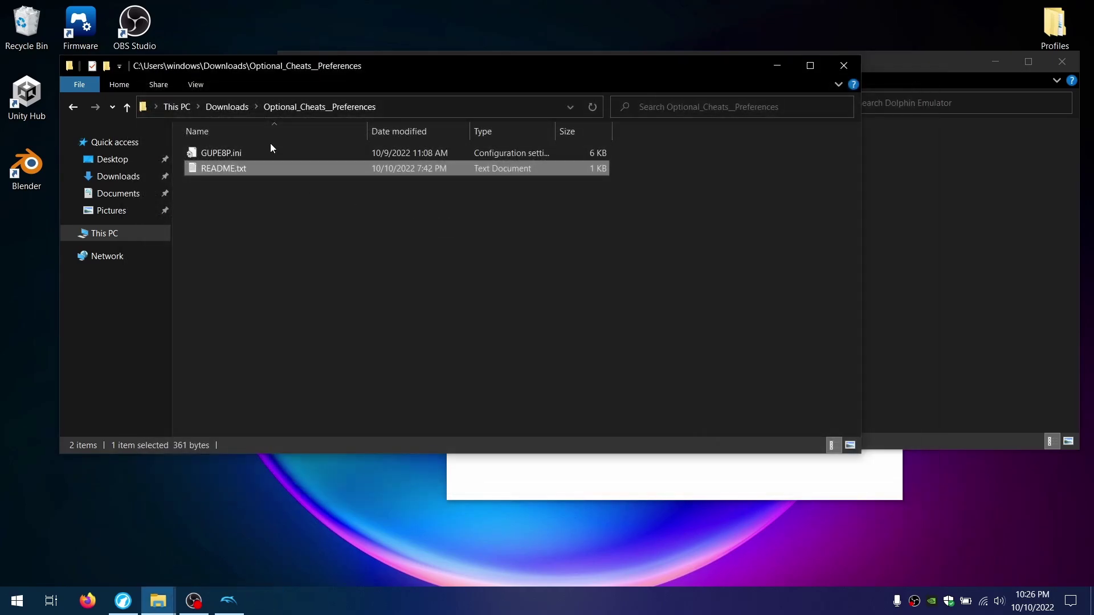
{"action": "left_click", "coordinate": [273, 152]}
{"action": "key", "text": "alt+F4"}
{"action": "double_click", "coordinate": [489, 194]}
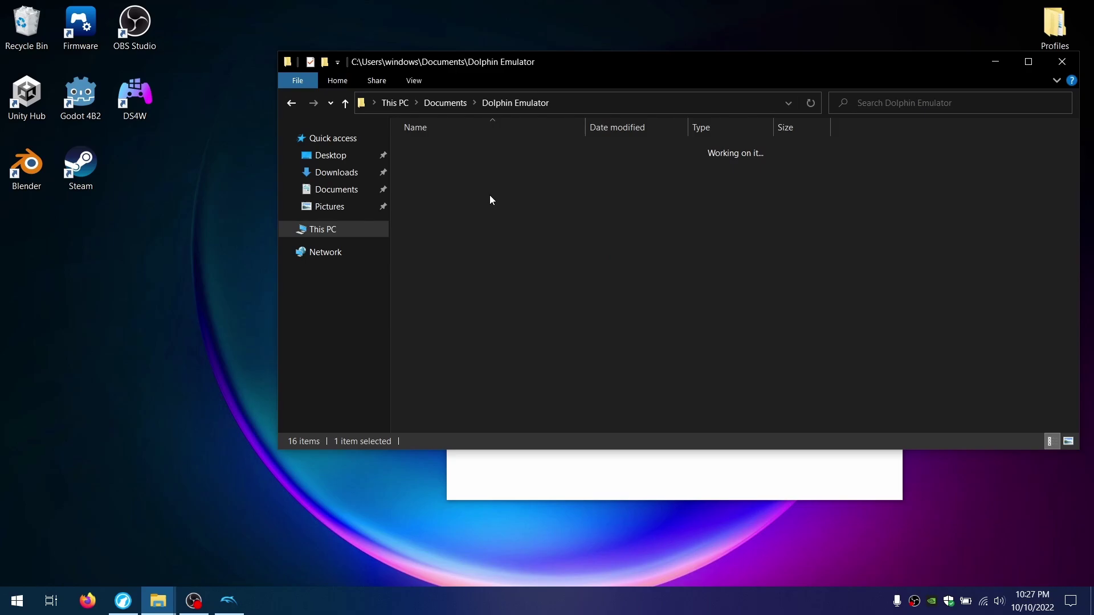
Step: Paste GUPE8P.ini into GameSettings, replacing the existing file, and review it in Notepad
{"action": "left_click", "coordinate": [592, 471]}
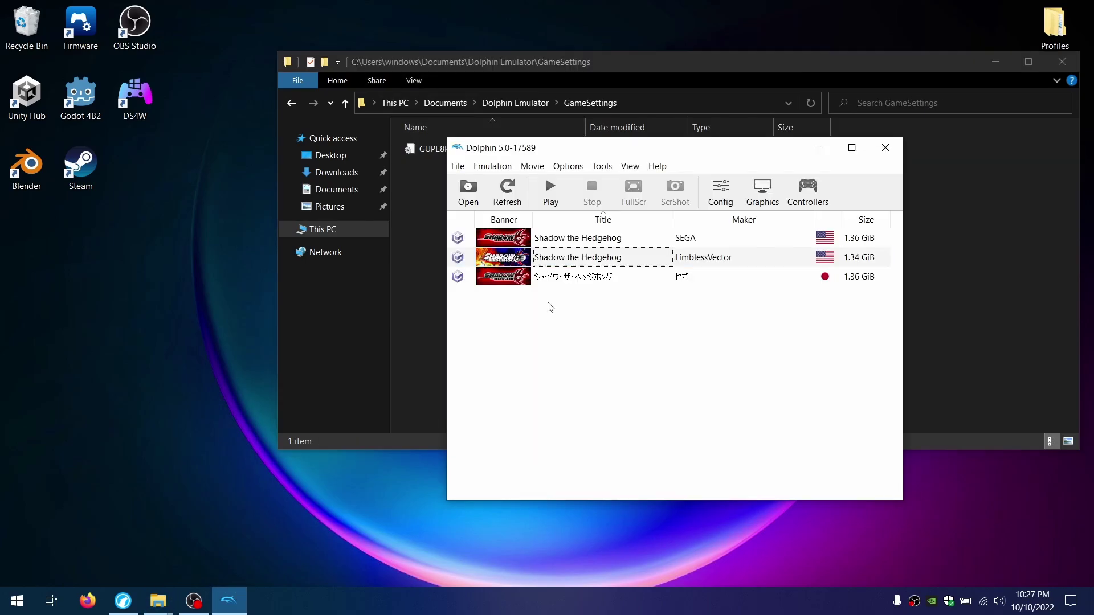
{"action": "left_click", "coordinate": [566, 263]}
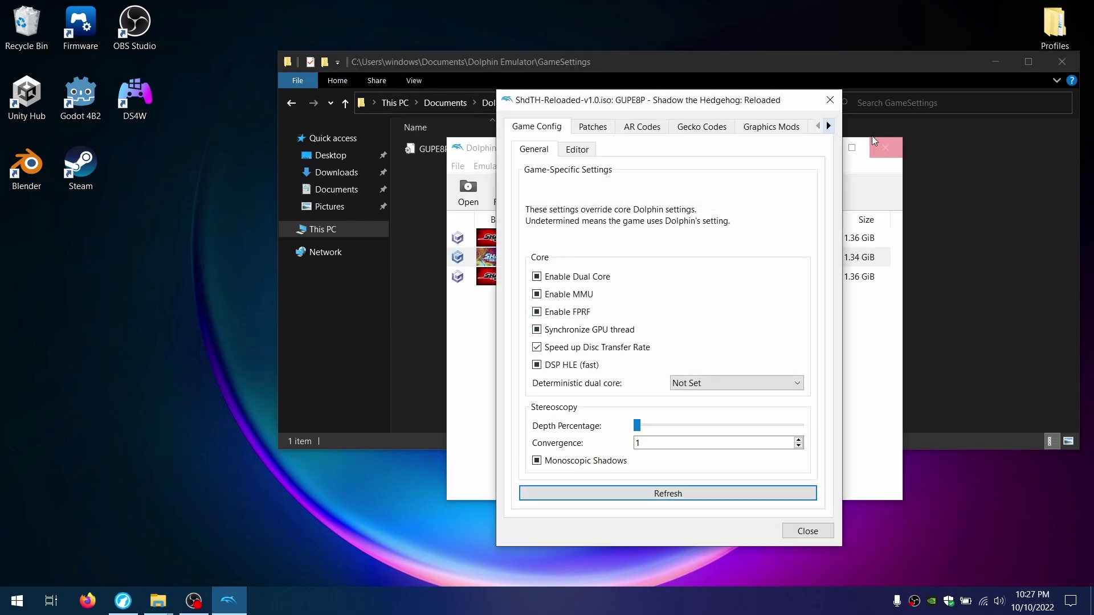
{"action": "key", "text": "alt+F4"}
{"action": "left_click", "coordinate": [815, 114]}
{"action": "key", "text": "ctrl+v"}
{"action": "key", "text": "Return"}
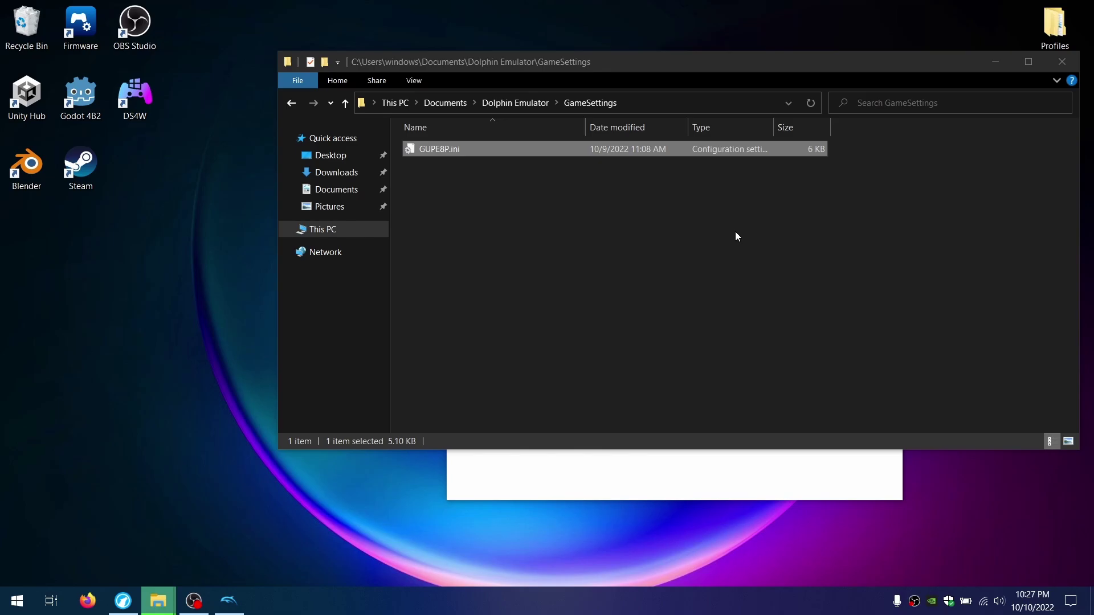
{"action": "key", "text": "Return"}
{"action": "scroll", "coordinate": [596, 110], "scroll_direction": "down", "scroll_amount": 20}
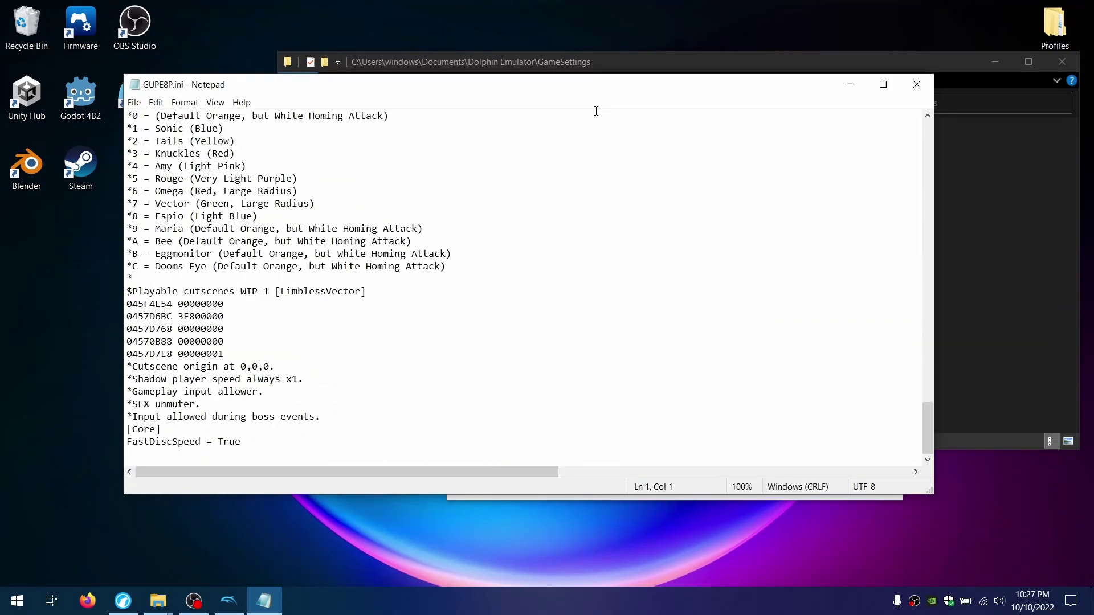
{"action": "key", "text": "alt+F4"}
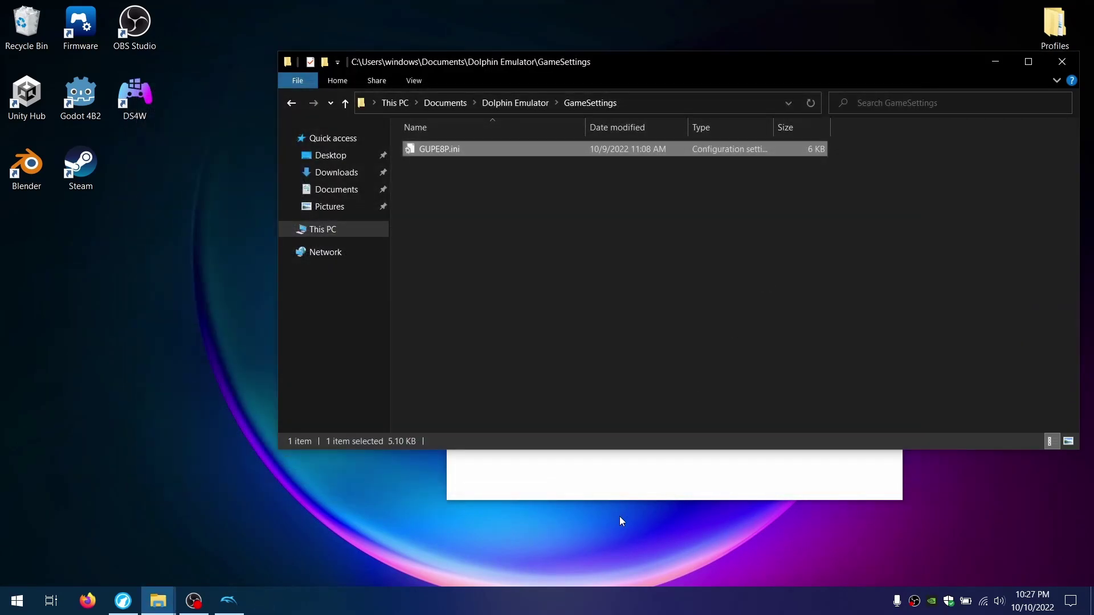
Step: In the LimblessVector game's properties, enable the Native Resolution Bloom graphics mod
{"action": "left_click", "coordinate": [622, 469]}
{"action": "right_click", "coordinate": [644, 267]}
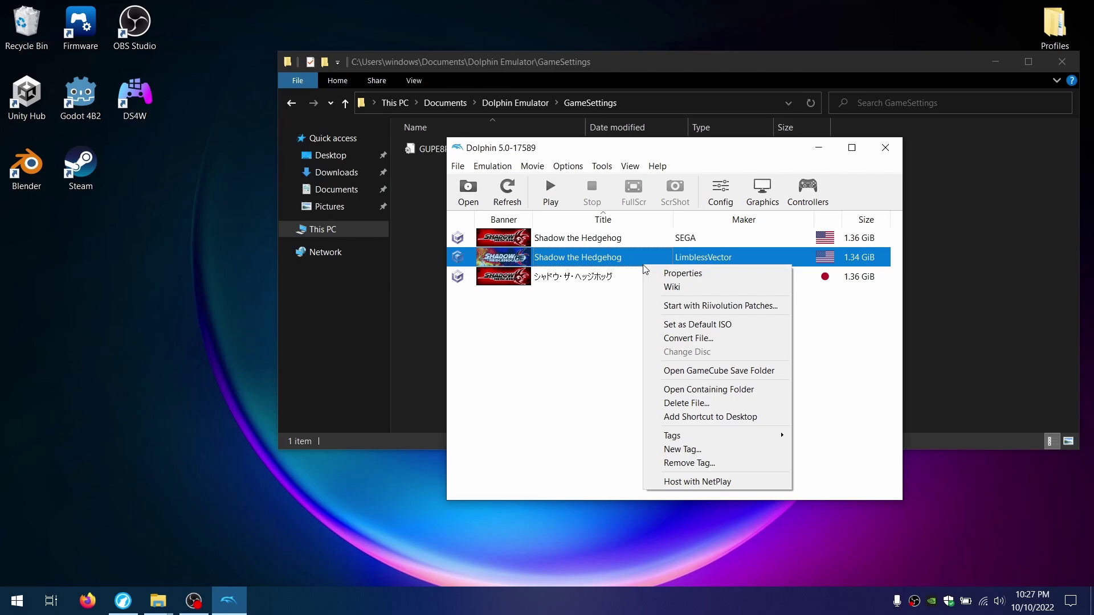
{"action": "left_click", "coordinate": [664, 271]}
{"action": "left_click", "coordinate": [718, 131]}
{"action": "scroll", "coordinate": [587, 240], "scroll_direction": "down", "scroll_amount": 4}
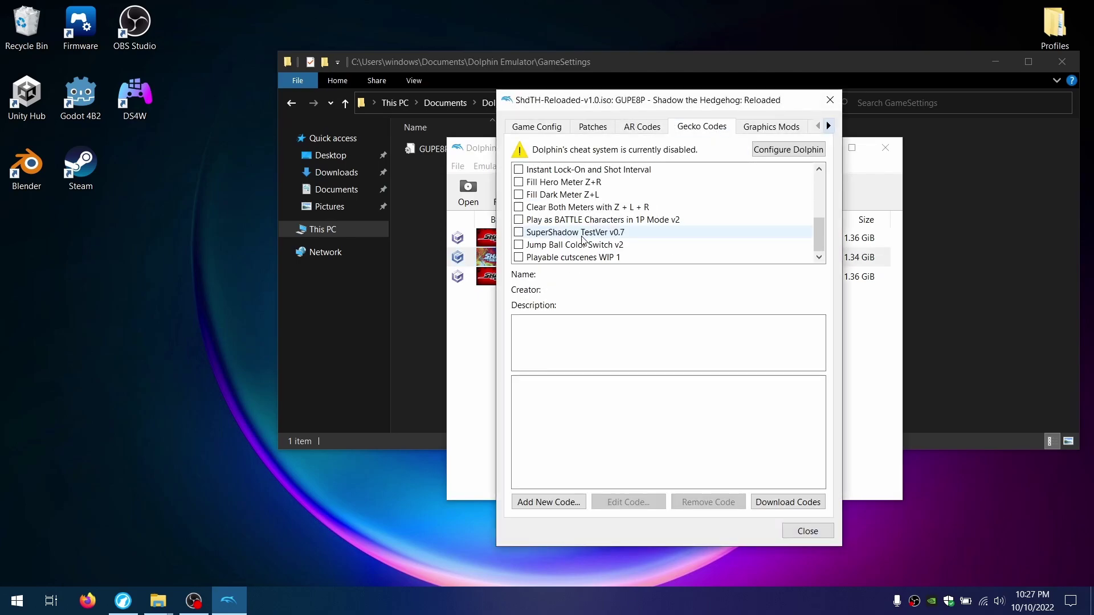
{"action": "scroll", "coordinate": [584, 241], "scroll_direction": "up", "scroll_amount": 4}
{"action": "left_click", "coordinate": [783, 129]}
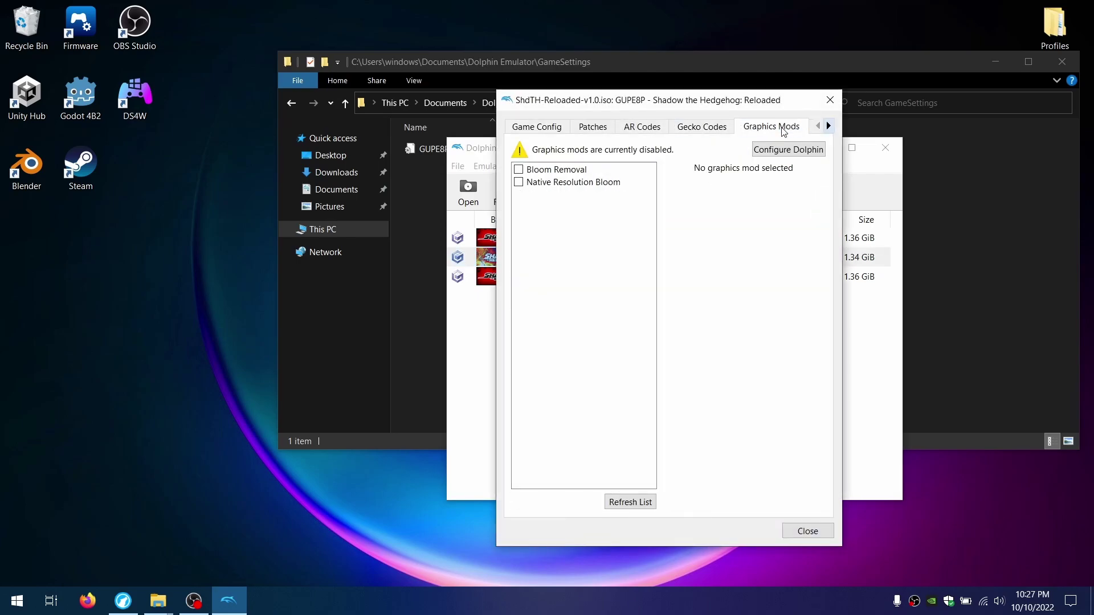
{"action": "left_click", "coordinate": [586, 185]}
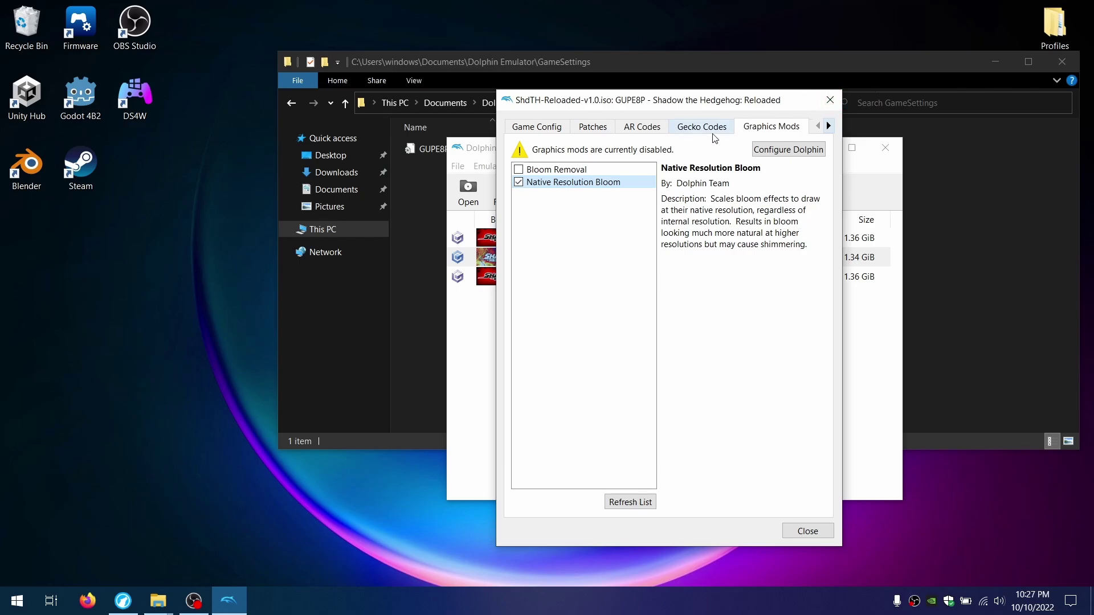
{"action": "left_click", "coordinate": [829, 101]}
Step: In advanced graphics settings, enable Graphics Mods, Load Custom Textures and Prefetch Custom Textures
{"action": "left_click_drag", "start_coordinate": [712, 159], "coordinate": [536, 124]}
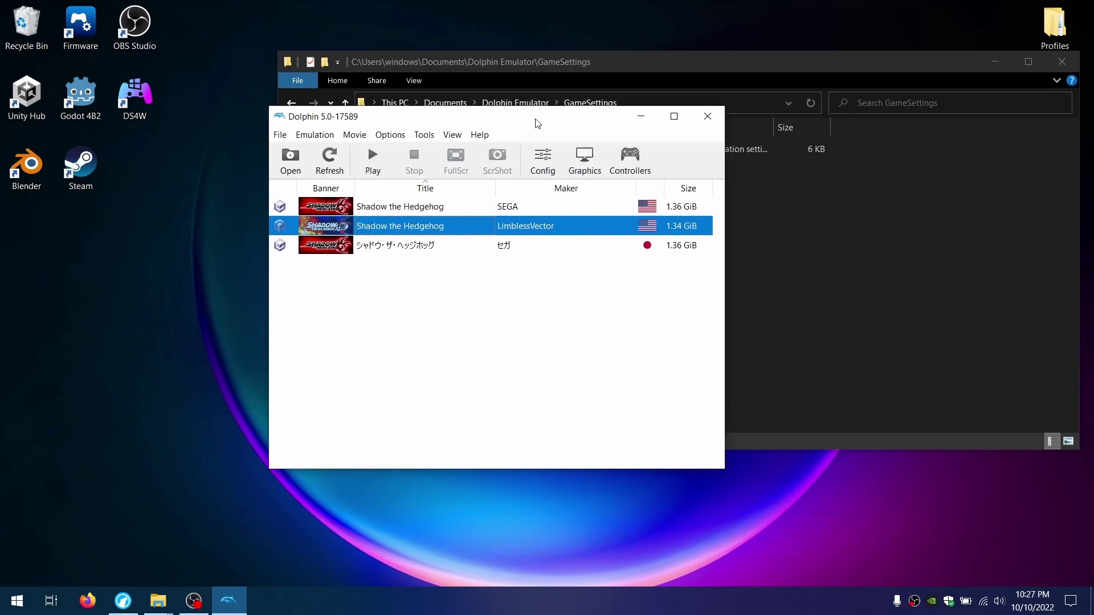
{"action": "left_click", "coordinate": [584, 163]}
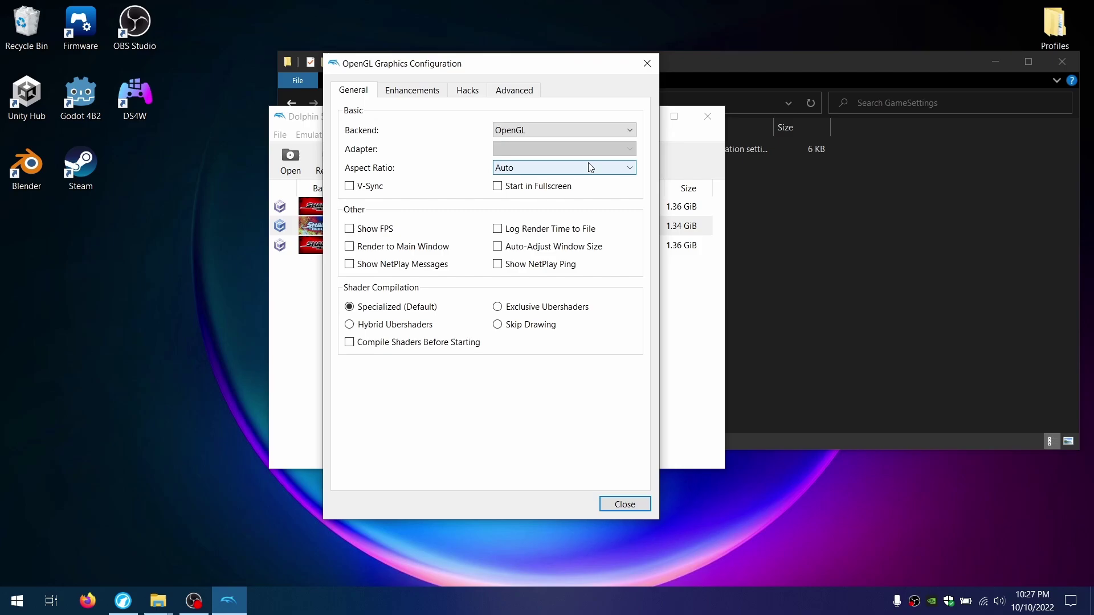
{"action": "left_click", "coordinate": [519, 90]}
{"action": "left_click", "coordinate": [498, 208]}
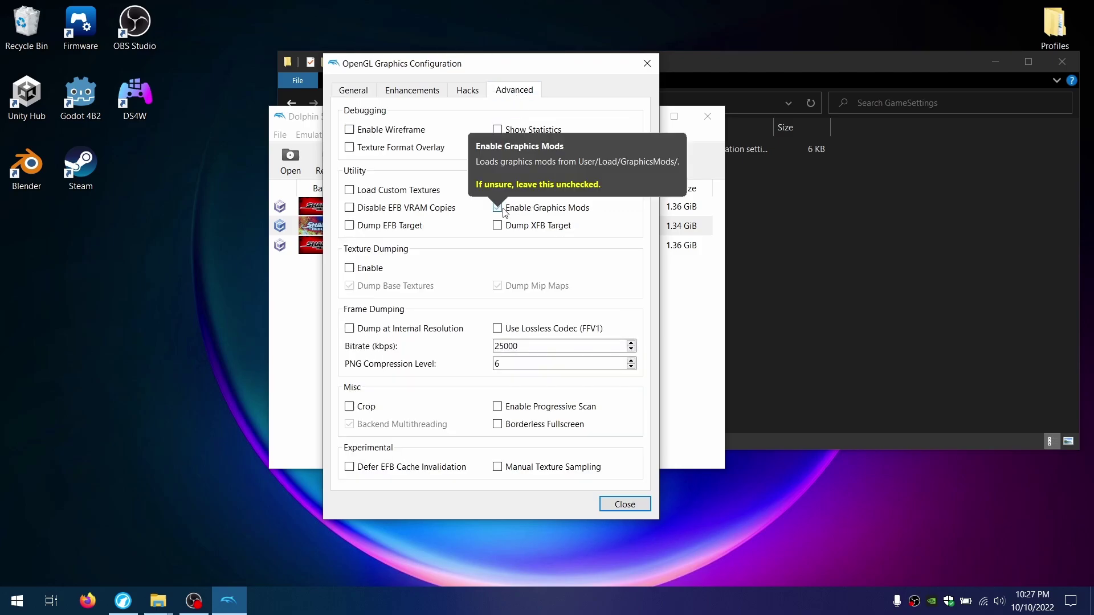
{"action": "left_click", "coordinate": [350, 190]}
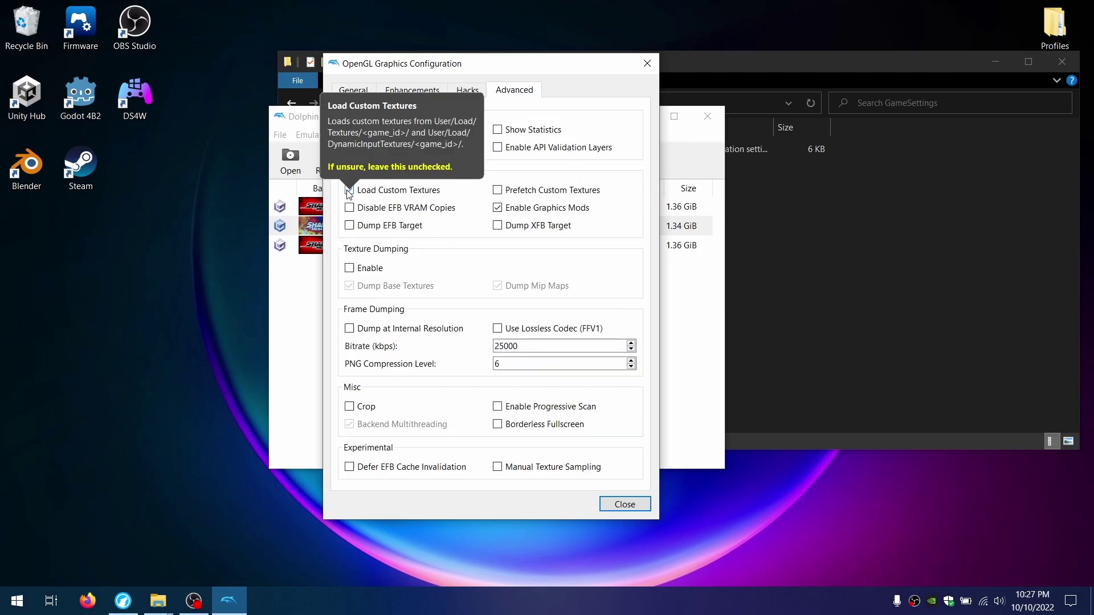
{"action": "left_click", "coordinate": [513, 194]}
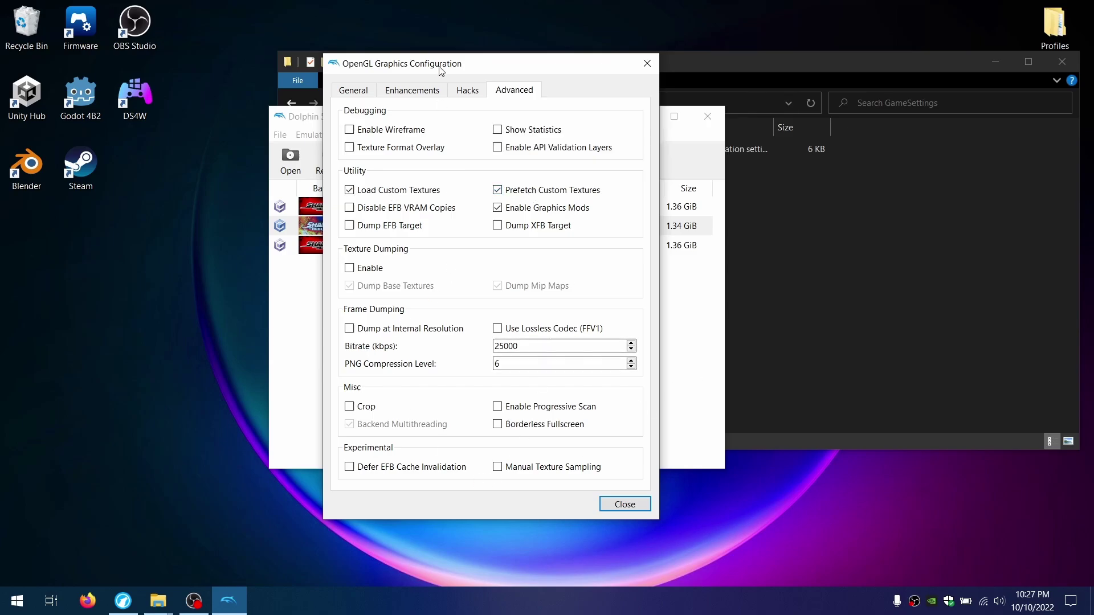
Step: Set the graphics backend to Direct3D 11 on the GTX 1070 adapter
{"action": "left_click", "coordinate": [346, 93]}
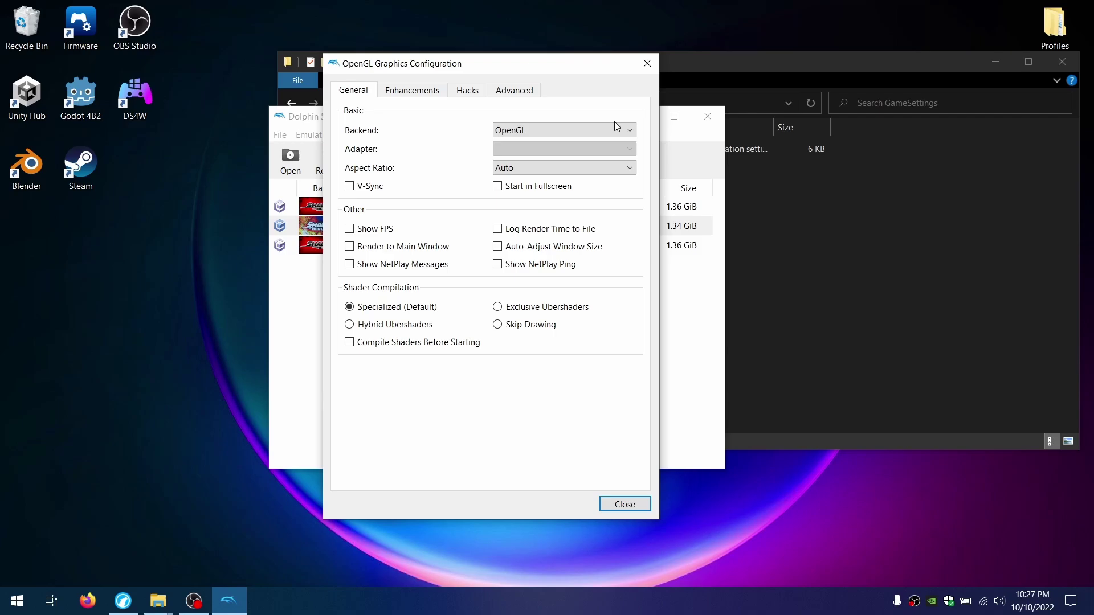
{"action": "left_click", "coordinate": [599, 123]}
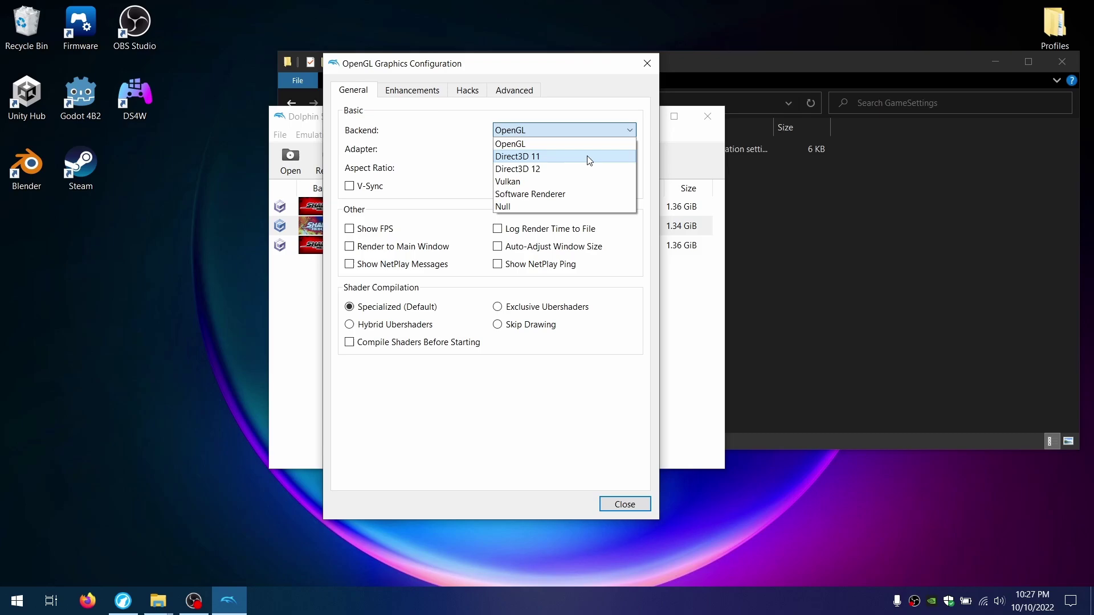
{"action": "left_click", "coordinate": [589, 161]}
{"action": "left_click", "coordinate": [588, 159]}
{"action": "left_click", "coordinate": [547, 140]}
{"action": "left_click", "coordinate": [544, 131]}
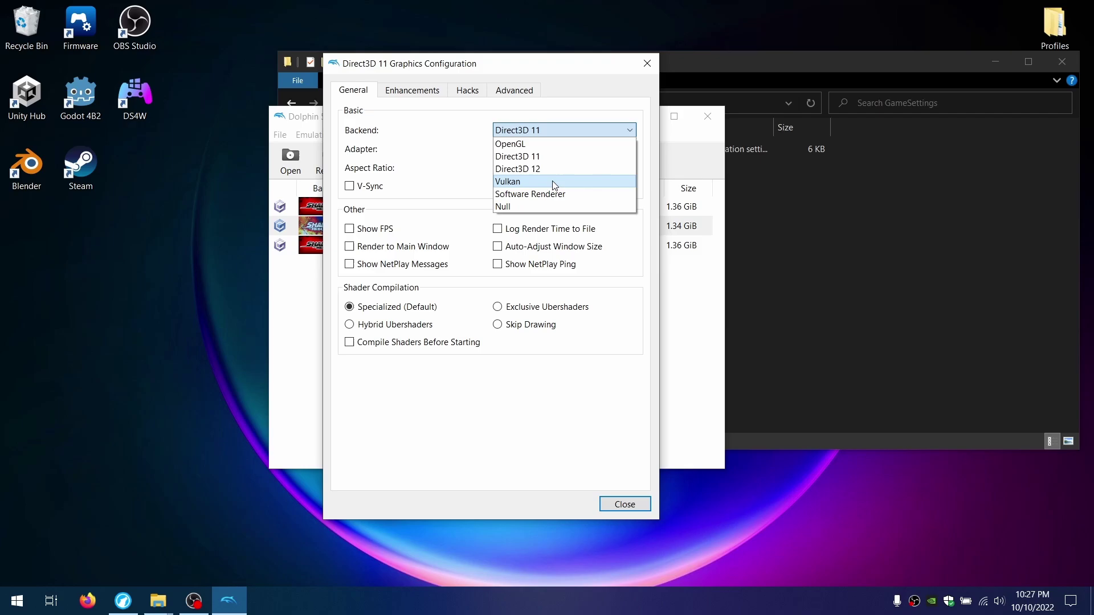
{"action": "left_click", "coordinate": [548, 157]}
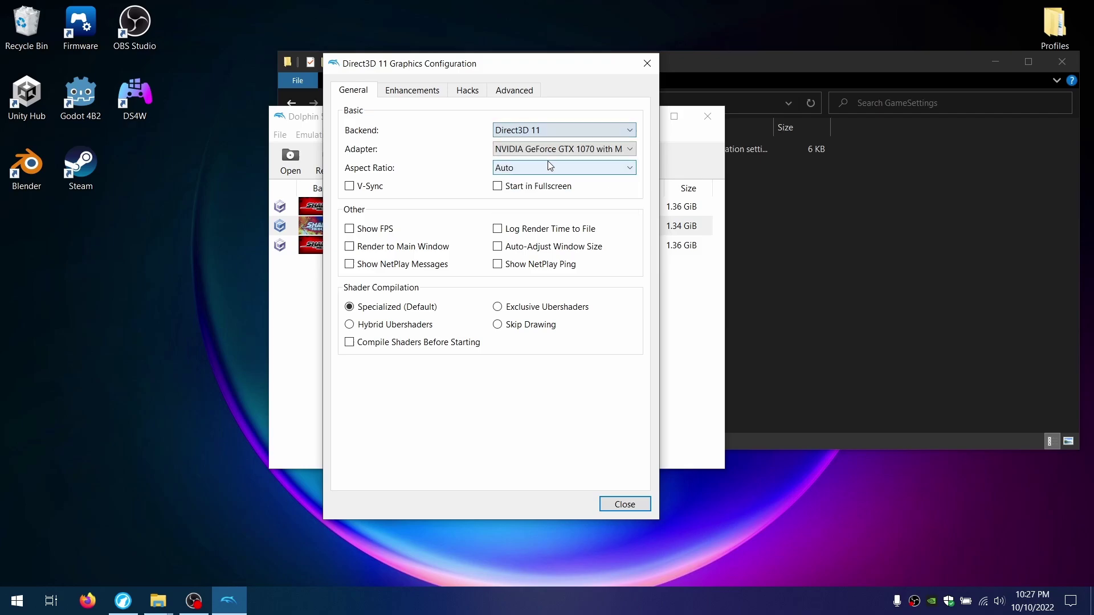
Step: Force a 16:9 aspect ratio and turn on Show FPS
{"action": "scroll", "coordinate": [548, 155], "scroll_direction": "down", "scroll_amount": 1}
{"action": "left_click", "coordinate": [523, 167]}
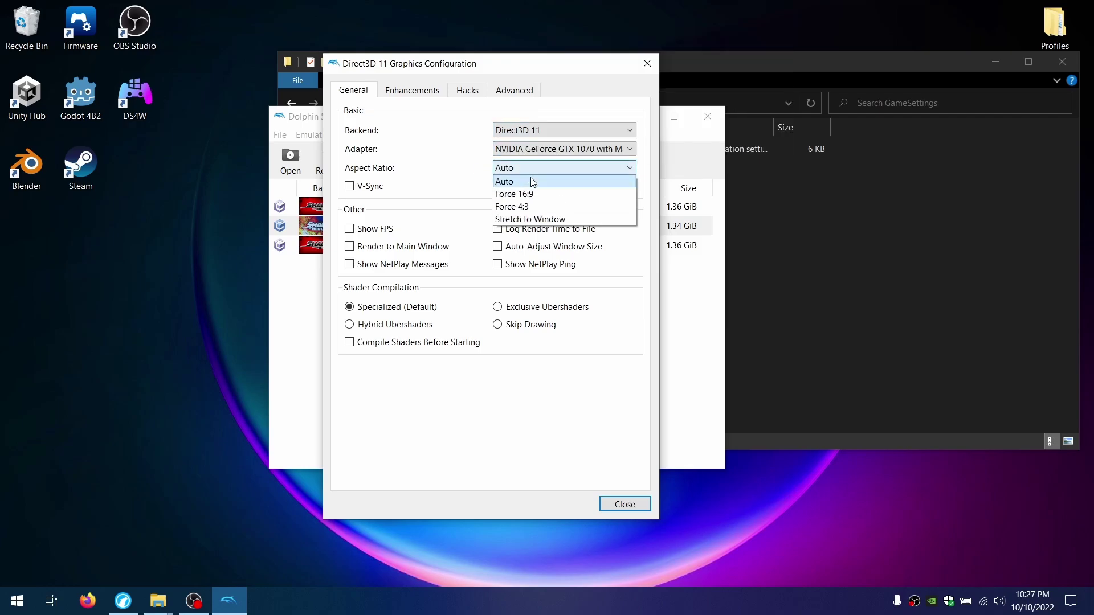
{"action": "left_click", "coordinate": [538, 197]}
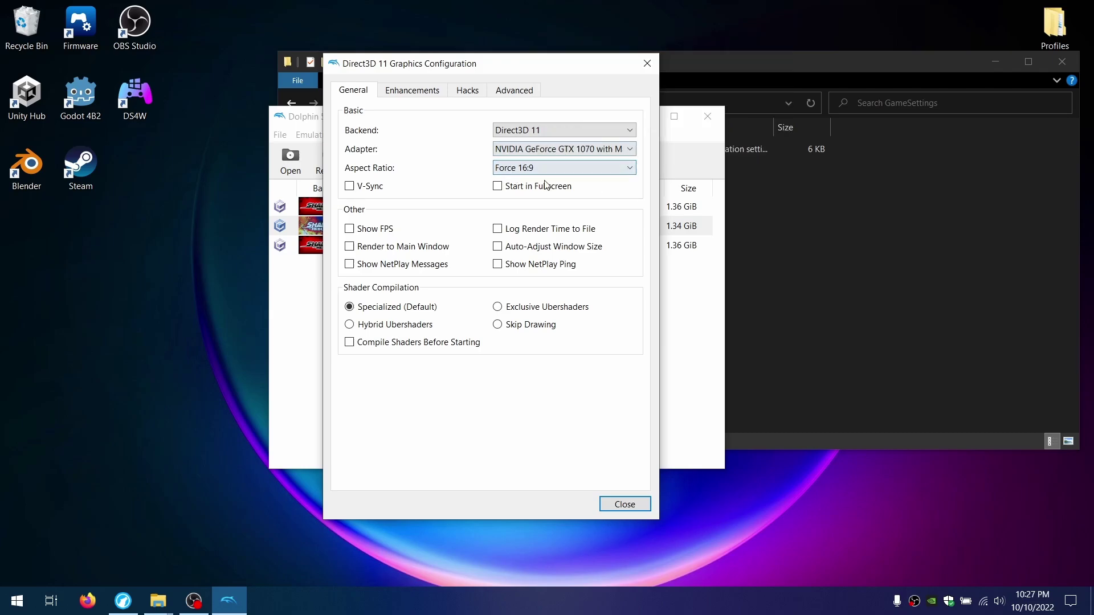
{"action": "mouse_move", "coordinate": [385, 234]}
{"action": "left_click", "coordinate": [354, 189]}
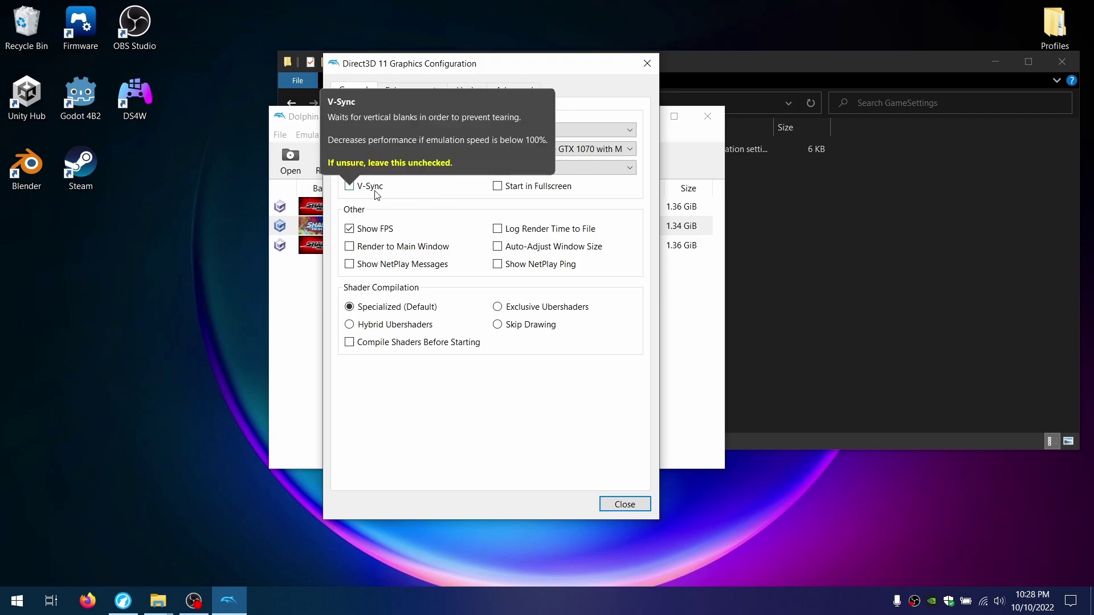
Step: Tick the Skip EFB Access from CPU, GPU Texture Decoding and Immediately Present XFB hacks
{"action": "left_click", "coordinate": [467, 91]}
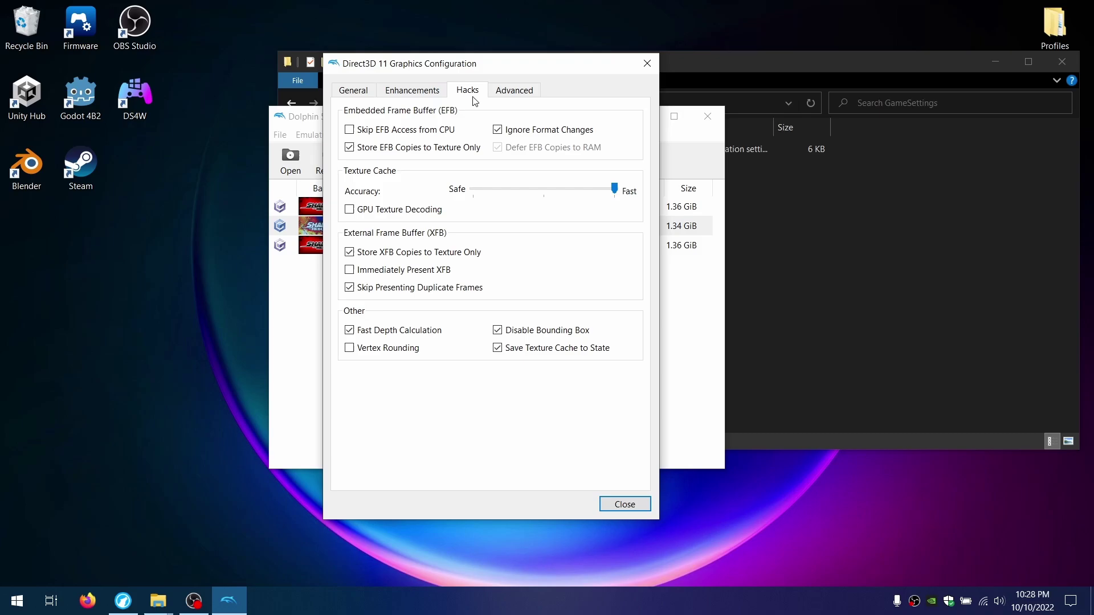
{"action": "left_click", "coordinate": [427, 130]}
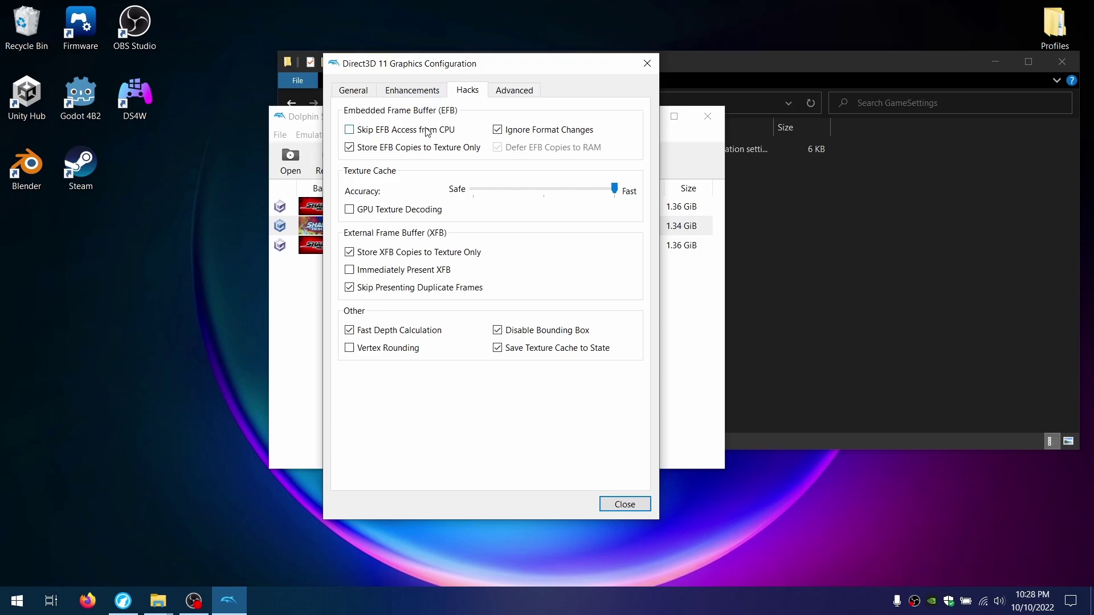
{"action": "left_click", "coordinate": [380, 213]}
{"action": "left_click", "coordinate": [425, 271]}
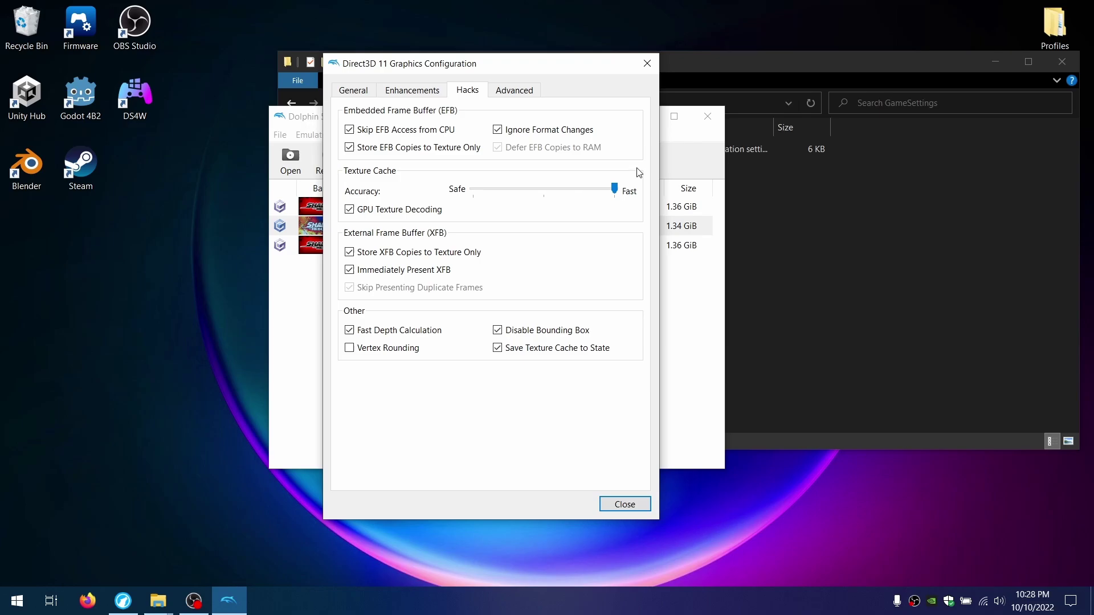
Step: Close graphics settings and enable Emulated CPU Clock Override in the Advanced config
{"action": "left_click", "coordinate": [647, 63]}
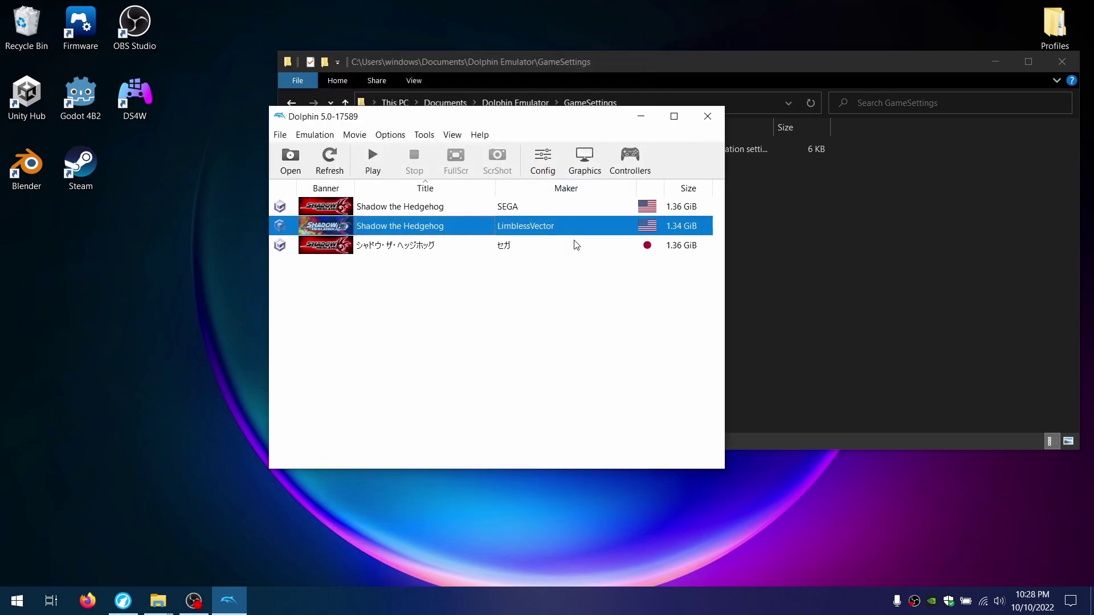
{"action": "left_click", "coordinate": [543, 162]}
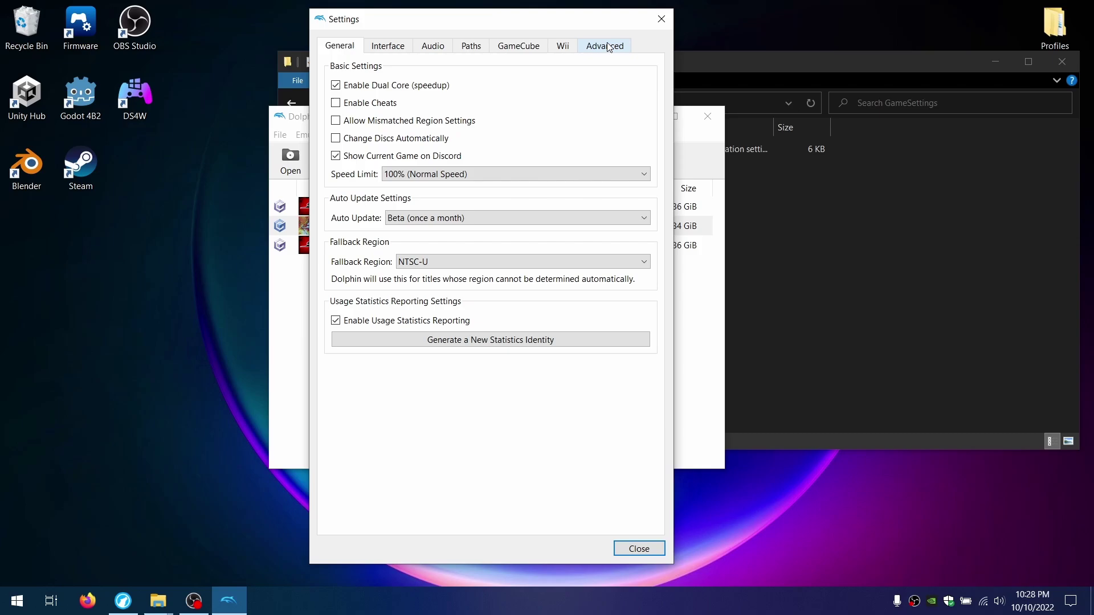
{"action": "left_click", "coordinate": [608, 47]}
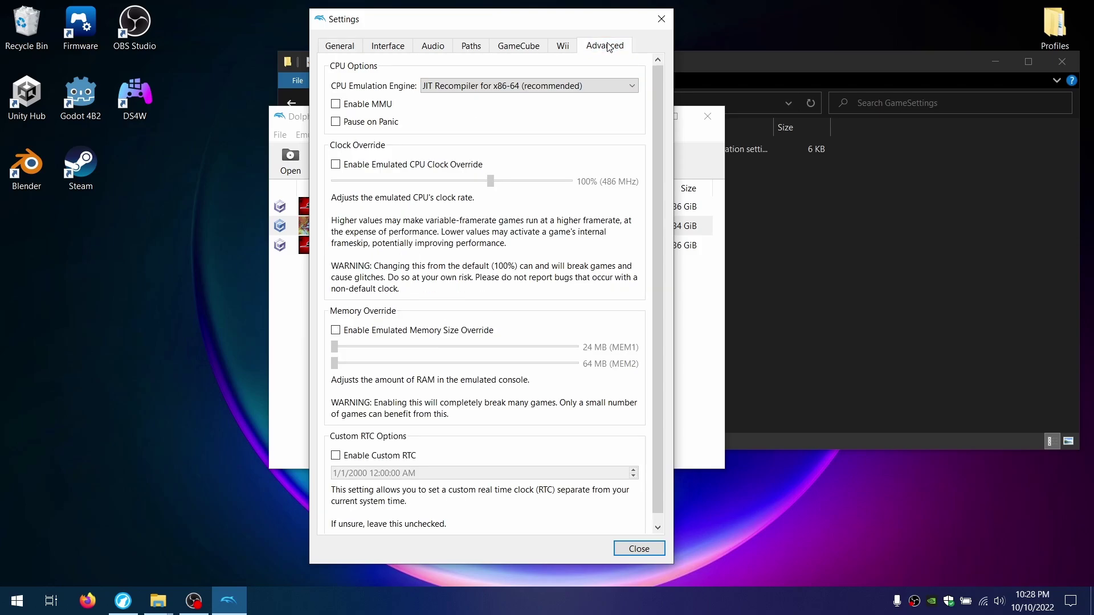
{"action": "left_click", "coordinate": [335, 165]}
Step: Set the CPU clock override slider to 165% (801 MHz) and return to General
{"action": "left_click_drag", "start_coordinate": [493, 186], "coordinate": [524, 192]}
{"action": "key", "text": "Left"}
{"action": "left_click_drag", "start_coordinate": [519, 181], "coordinate": [507, 180]}
{"action": "key", "text": "Left"}
{"action": "key", "text": "Left"}
{"action": "key", "text": "Left"}
{"action": "key", "text": "Left"}
{"action": "key", "text": "Left"}
{"action": "left_click_drag", "start_coordinate": [491, 181], "coordinate": [518, 182]}
{"action": "left_click", "coordinate": [360, 47]}
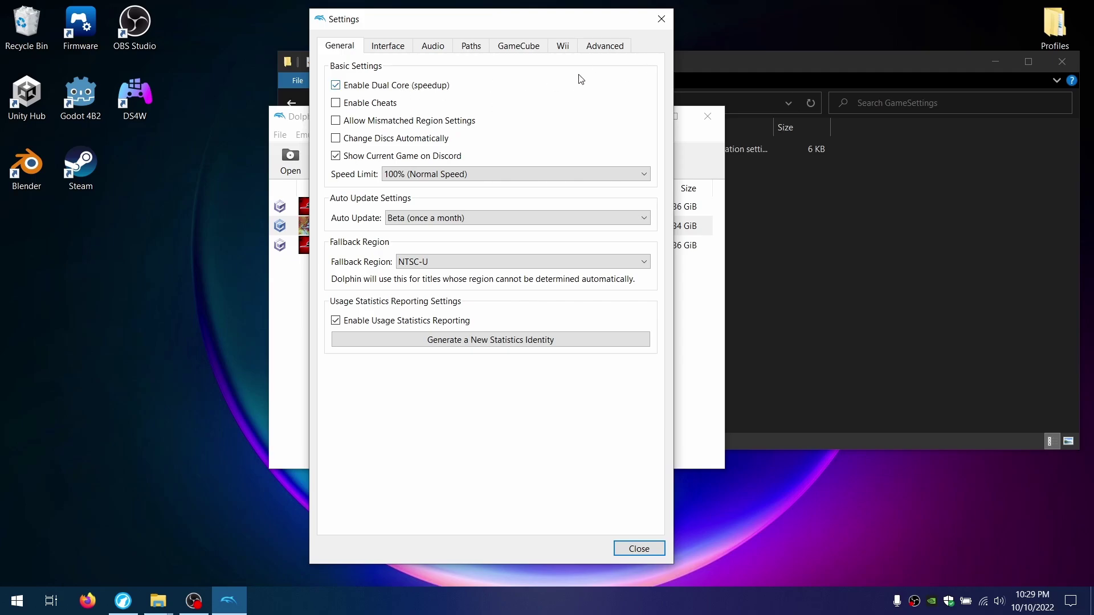
Step: Set Internal Resolution to 3x Native (1920x1584) for 1080p in the Enhancements settings
{"action": "left_click", "coordinate": [661, 18]}
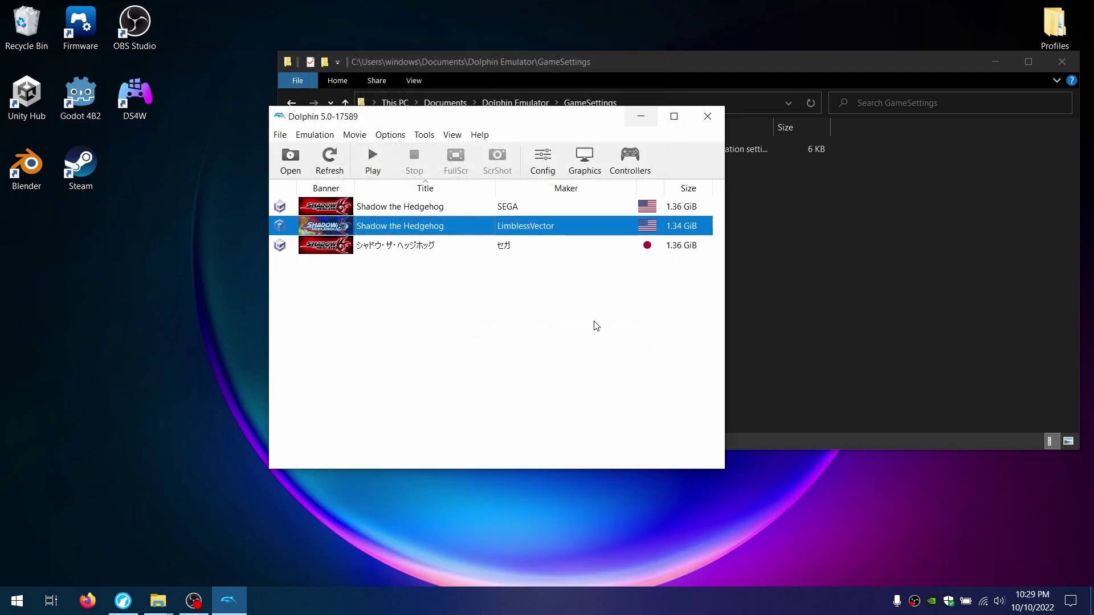
{"action": "left_click", "coordinate": [587, 162]}
{"action": "left_click", "coordinate": [416, 93]}
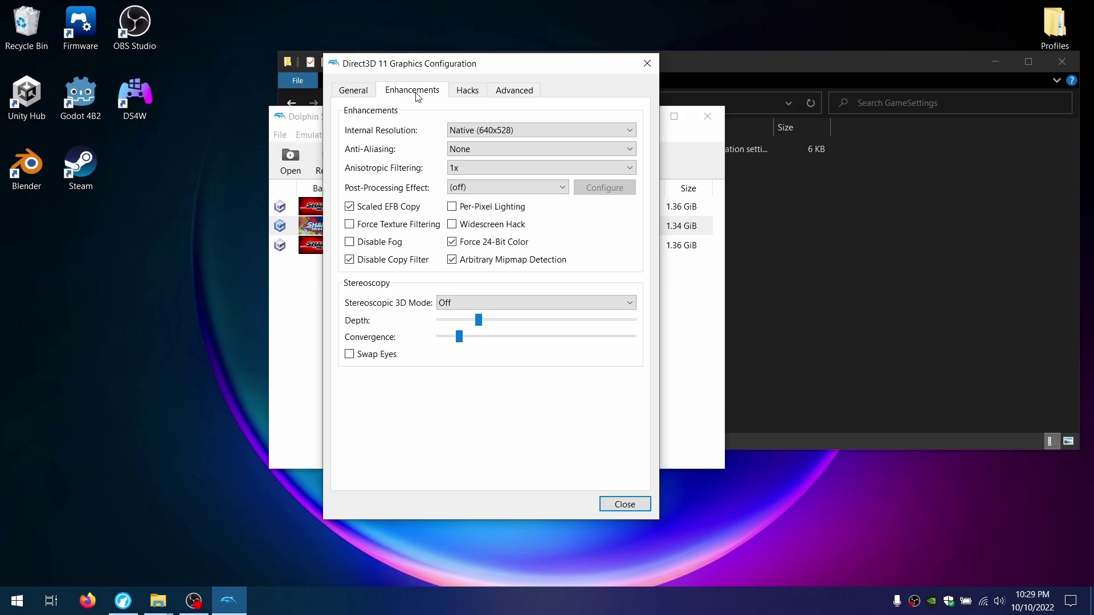
{"action": "left_click", "coordinate": [359, 92]}
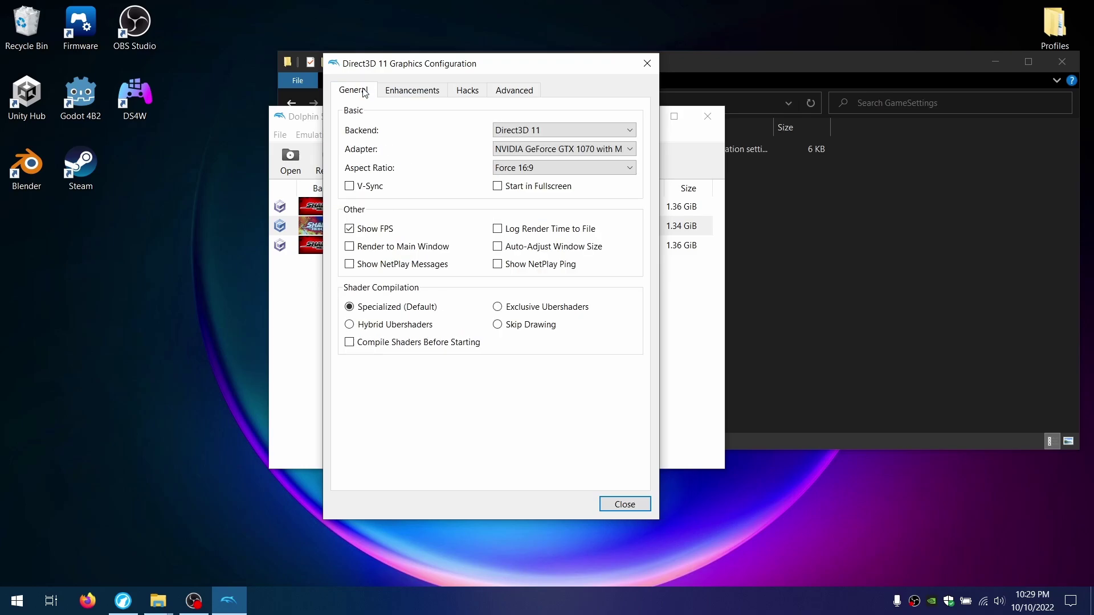
{"action": "left_click", "coordinate": [421, 95]}
{"action": "left_click", "coordinate": [466, 126]}
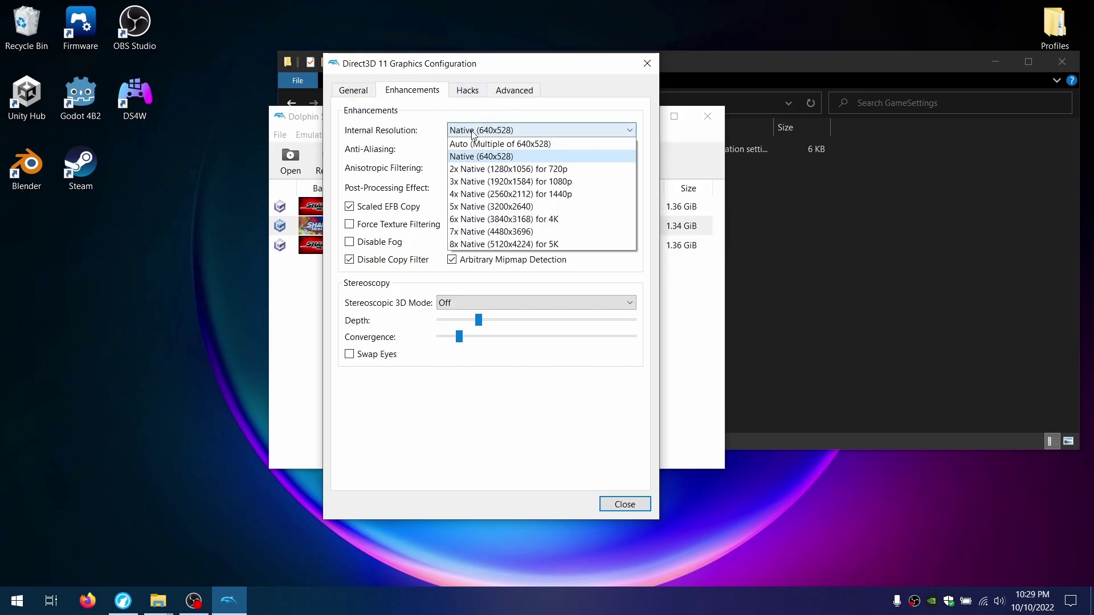
{"action": "left_click", "coordinate": [504, 180]}
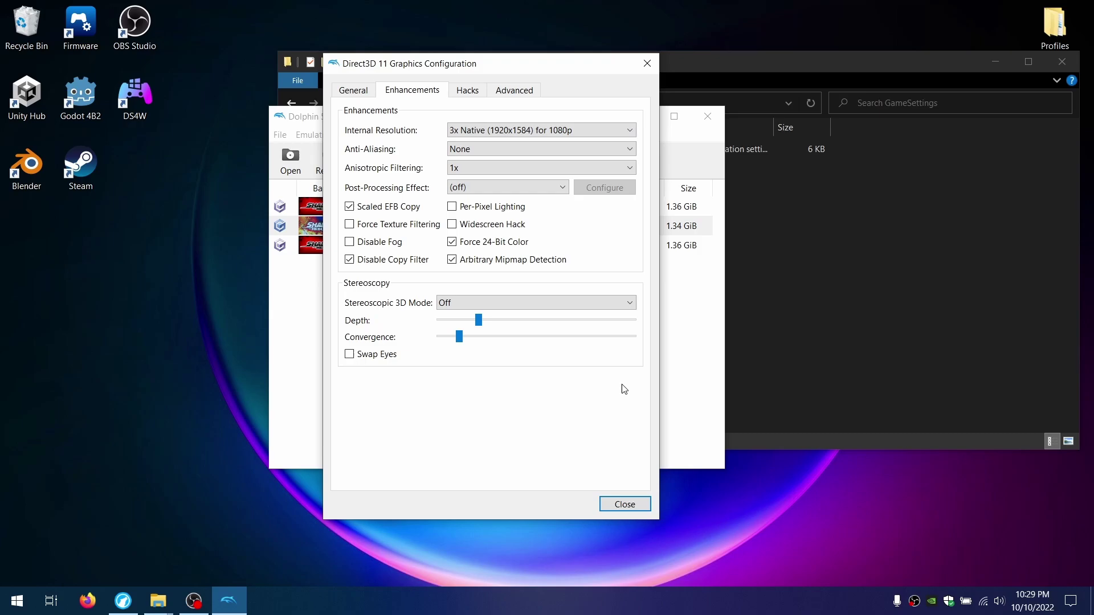
{"action": "left_click", "coordinate": [647, 63]}
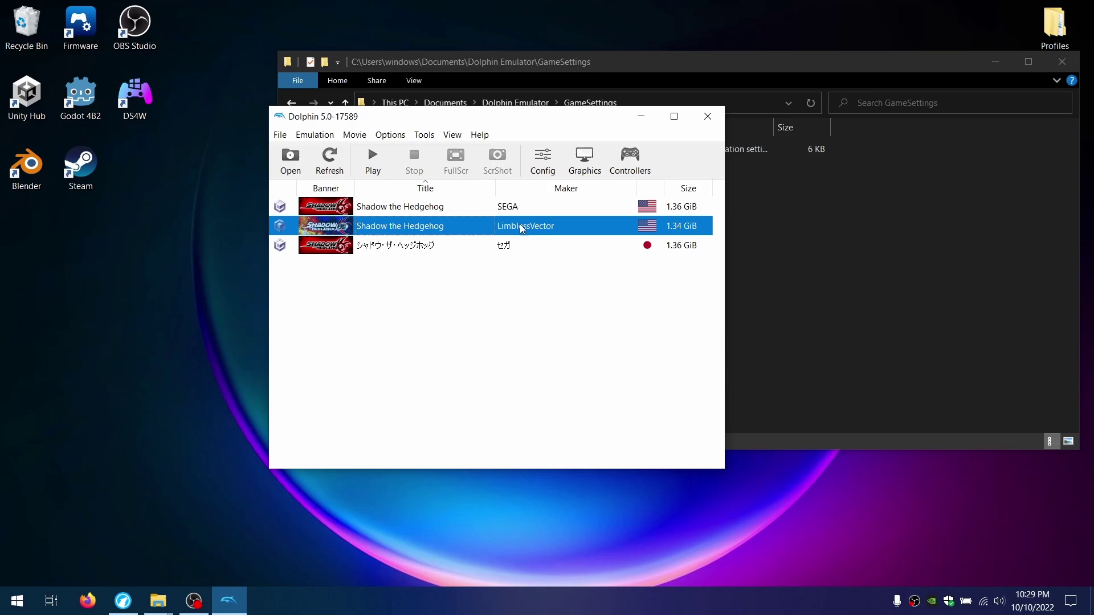
Step: Tick the No Idle ChaosPowers Music v2 Gecko code in the LimblessVector game's properties
{"action": "left_click", "coordinate": [543, 171]}
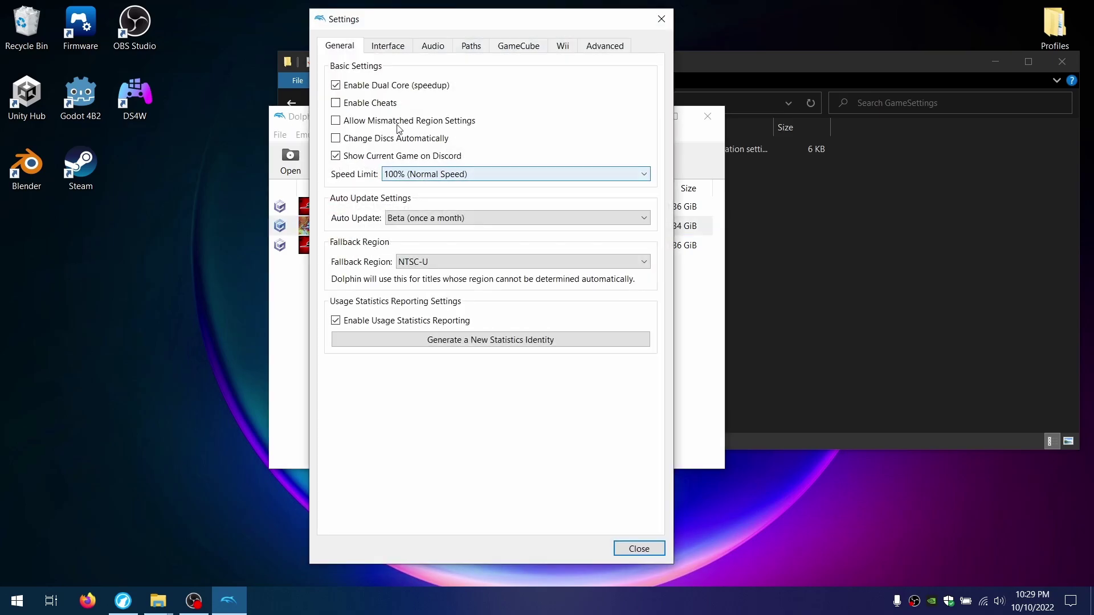
{"action": "left_click", "coordinate": [656, 12]}
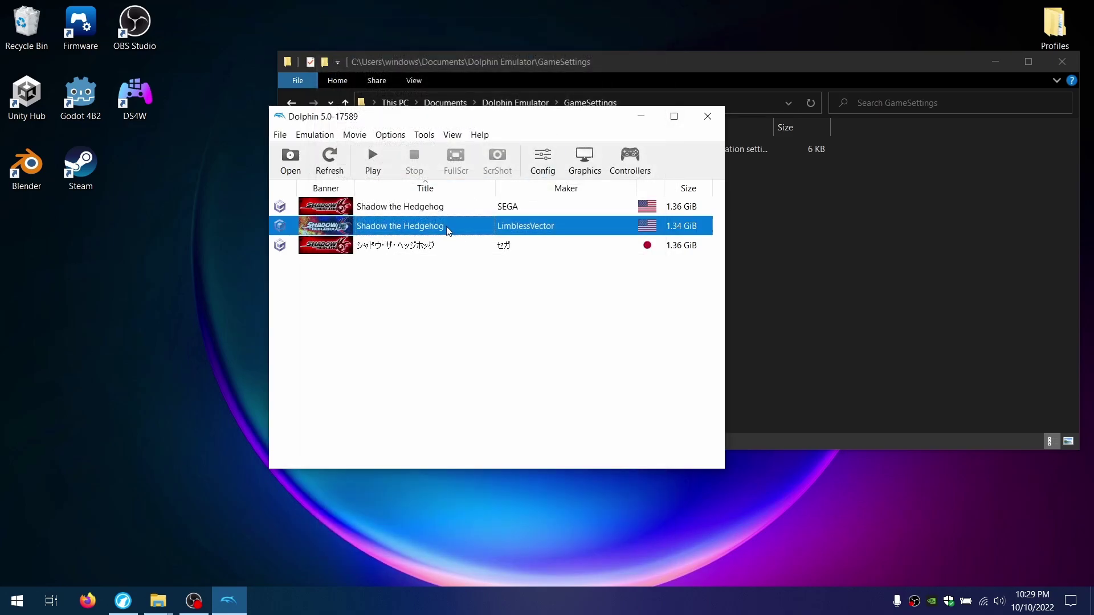
{"action": "right_click", "coordinate": [445, 229]}
{"action": "left_click", "coordinate": [464, 237]}
{"action": "left_click", "coordinate": [525, 95]}
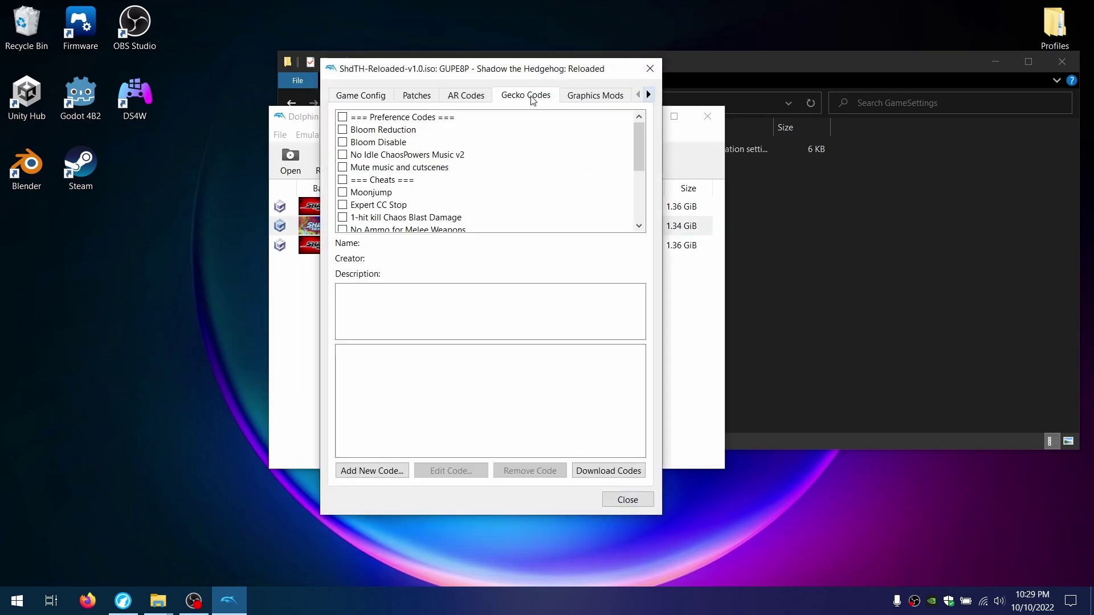
{"action": "left_click", "coordinate": [401, 155]}
{"action": "key", "text": "Escape"}
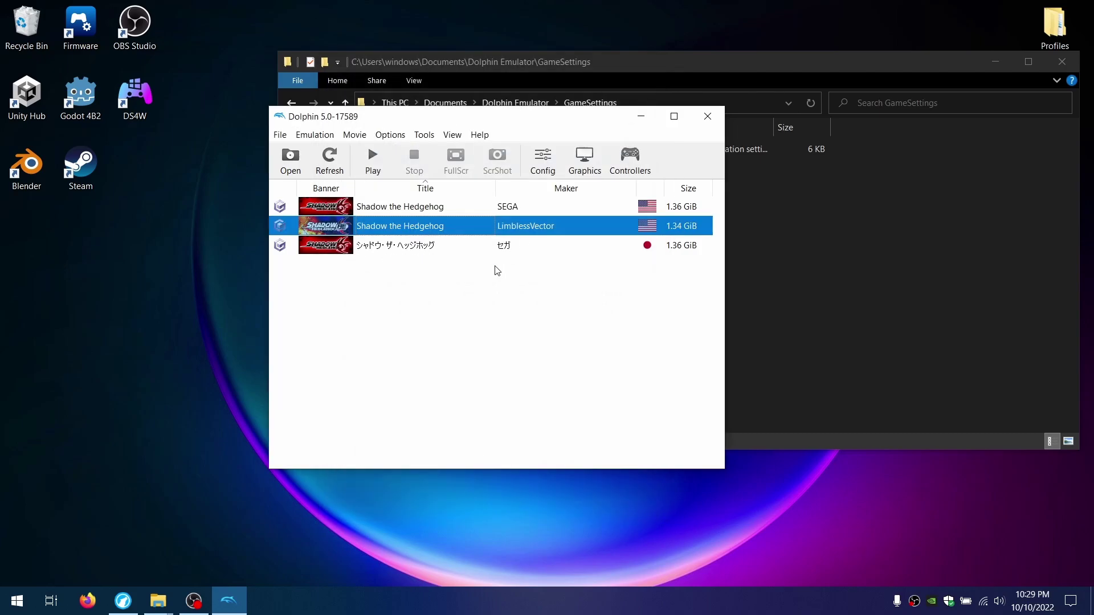
Step: Launch the LimblessVector game, untick Vertex Rounding in graphics hacks, and go full screen
{"action": "double_click", "coordinate": [493, 226]}
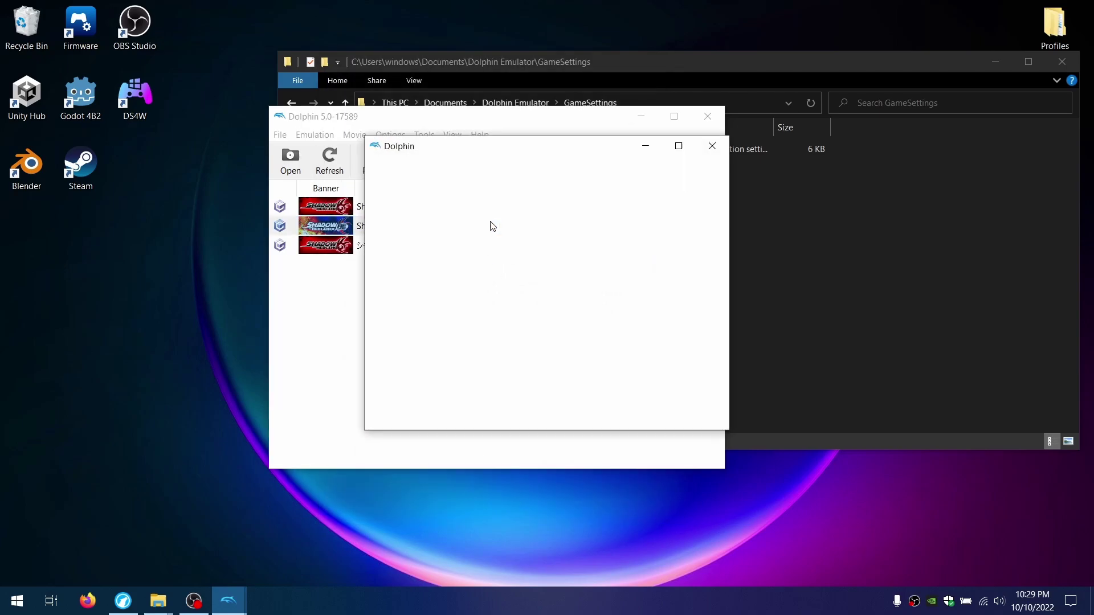
{"action": "left_click_drag", "start_coordinate": [454, 154], "coordinate": [136, 57]}
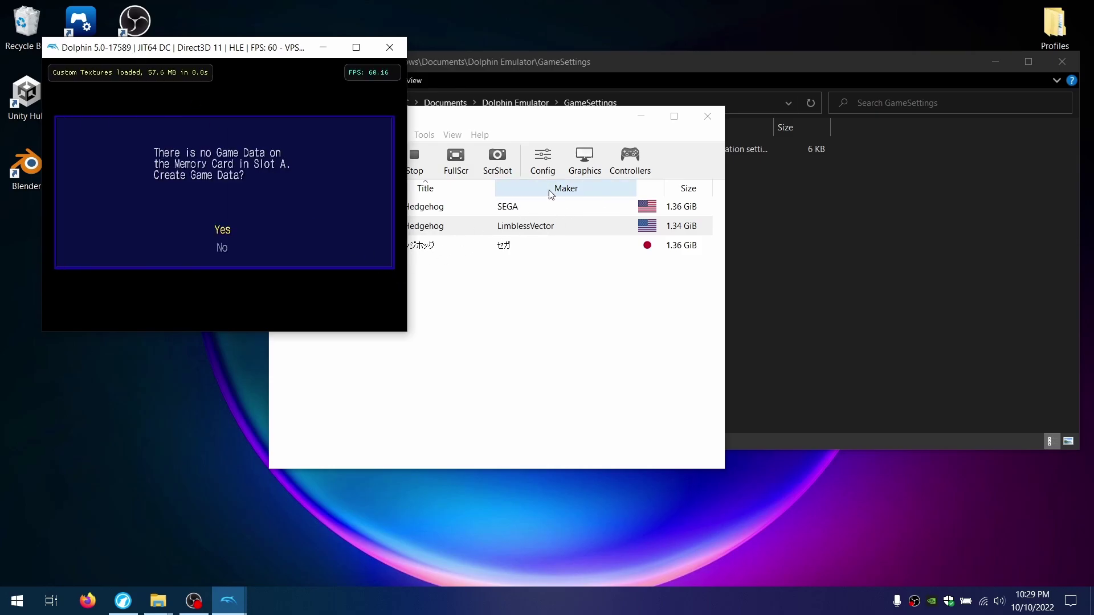
{"action": "left_click", "coordinate": [584, 159]}
{"action": "left_click", "coordinate": [467, 90]}
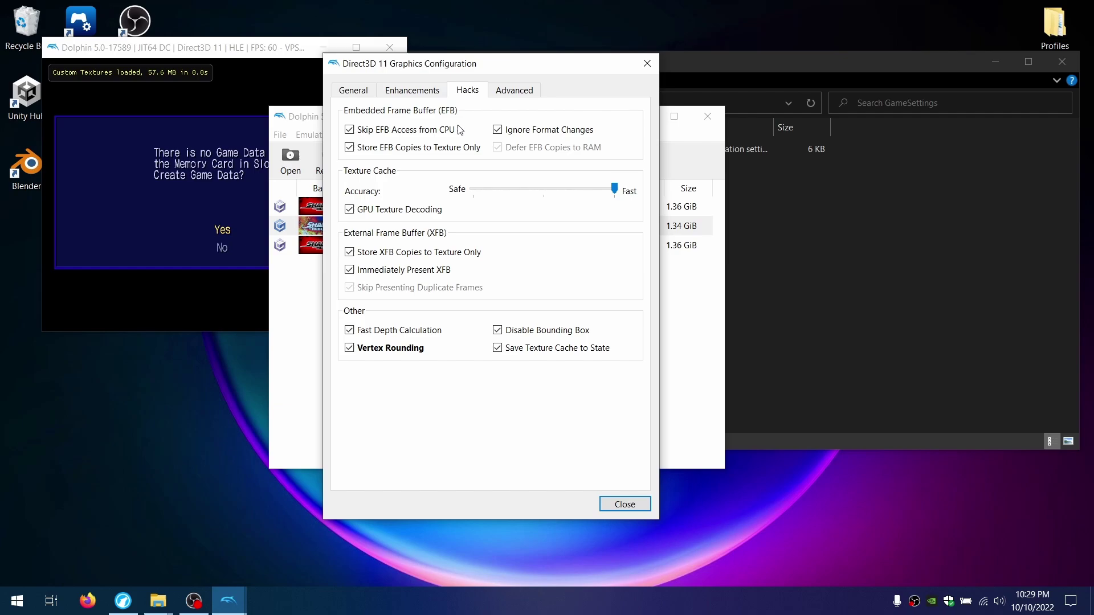
{"action": "mouse_move", "coordinate": [401, 358]}
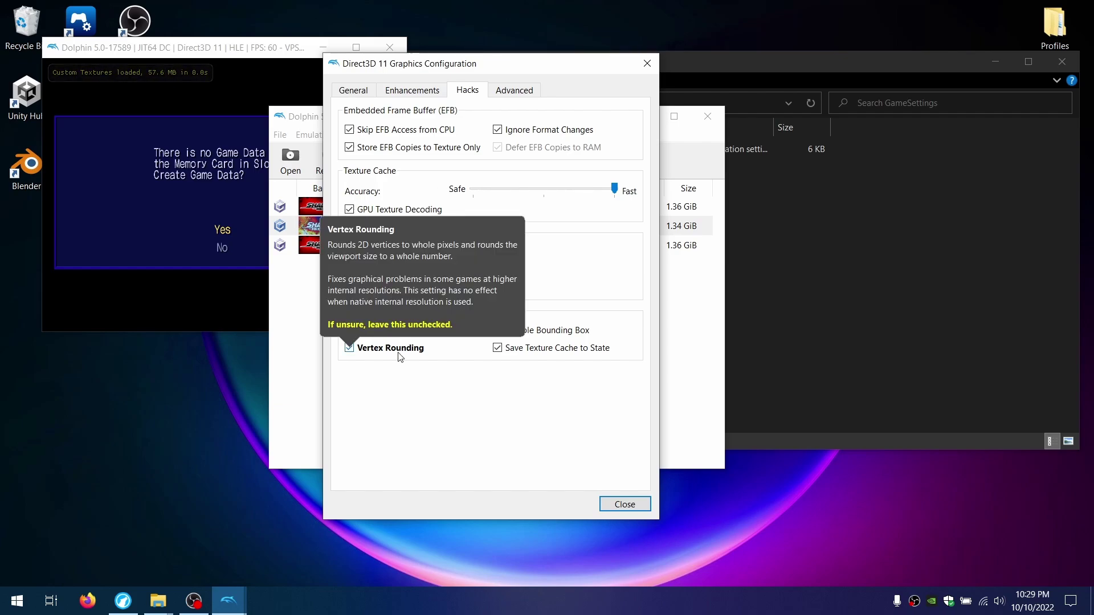
{"action": "left_click", "coordinate": [413, 354]}
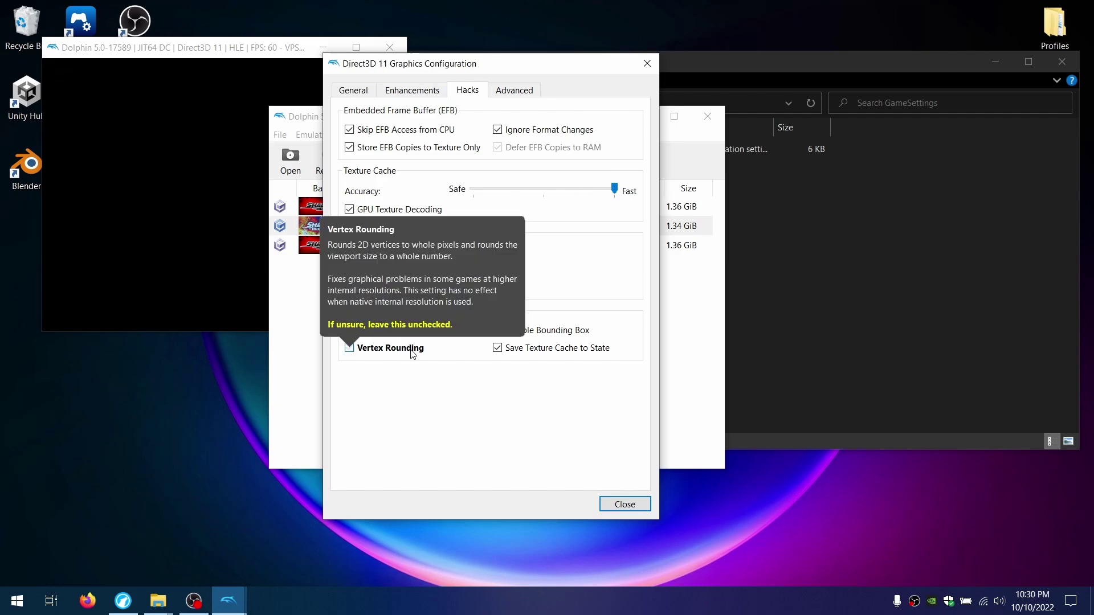
{"action": "double_click", "coordinate": [89, 268]}
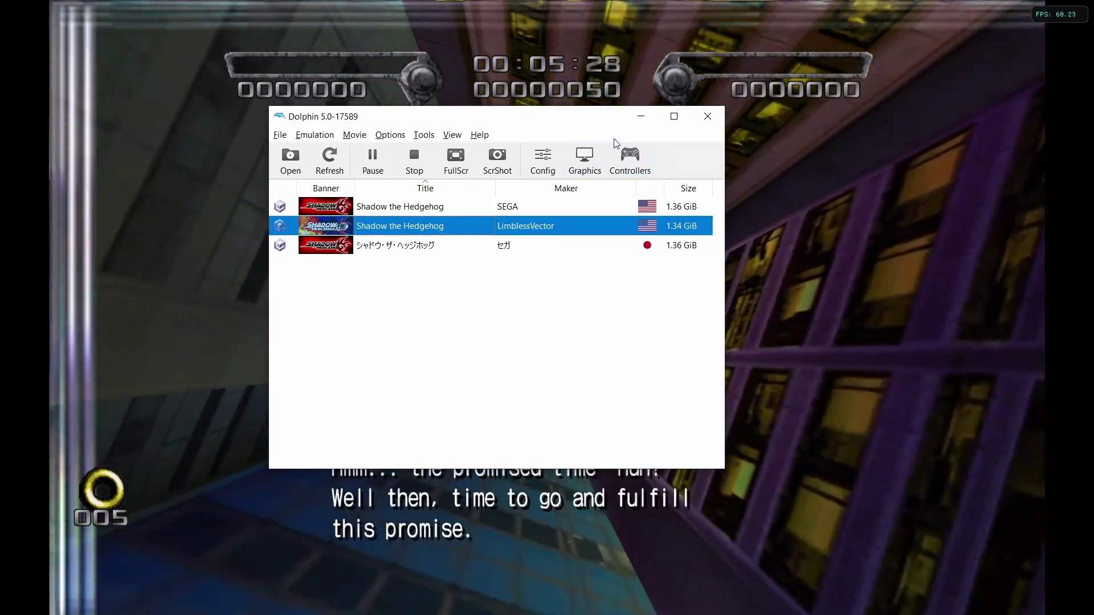
Step: Check the LimblessVector game's Graphics Mods in its properties
{"action": "right_click", "coordinate": [503, 223]}
{"action": "left_click", "coordinate": [525, 227]}
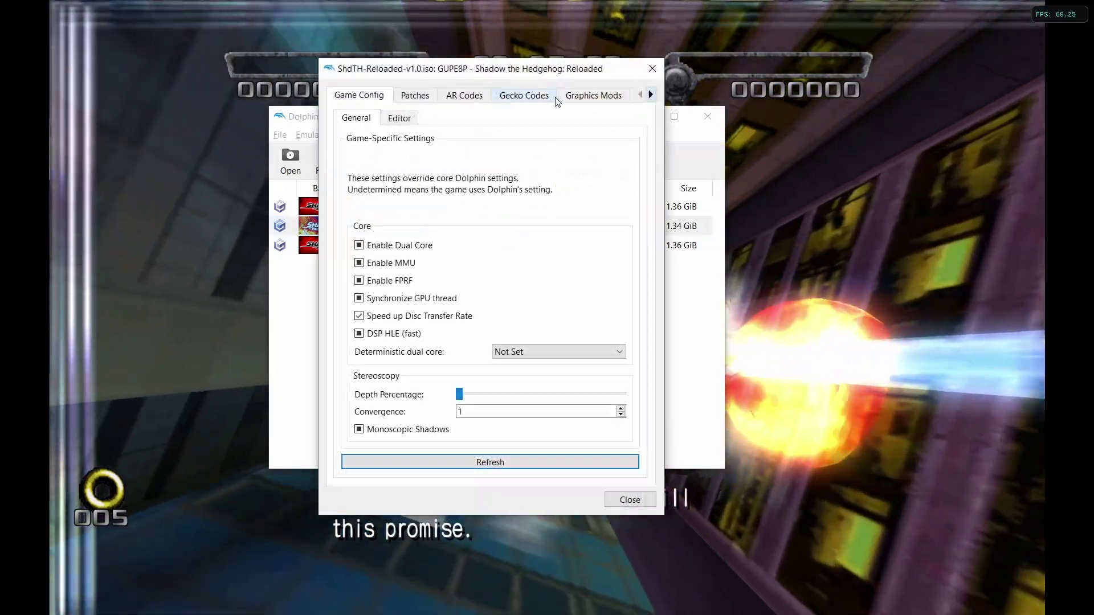
{"action": "left_click", "coordinate": [592, 96]}
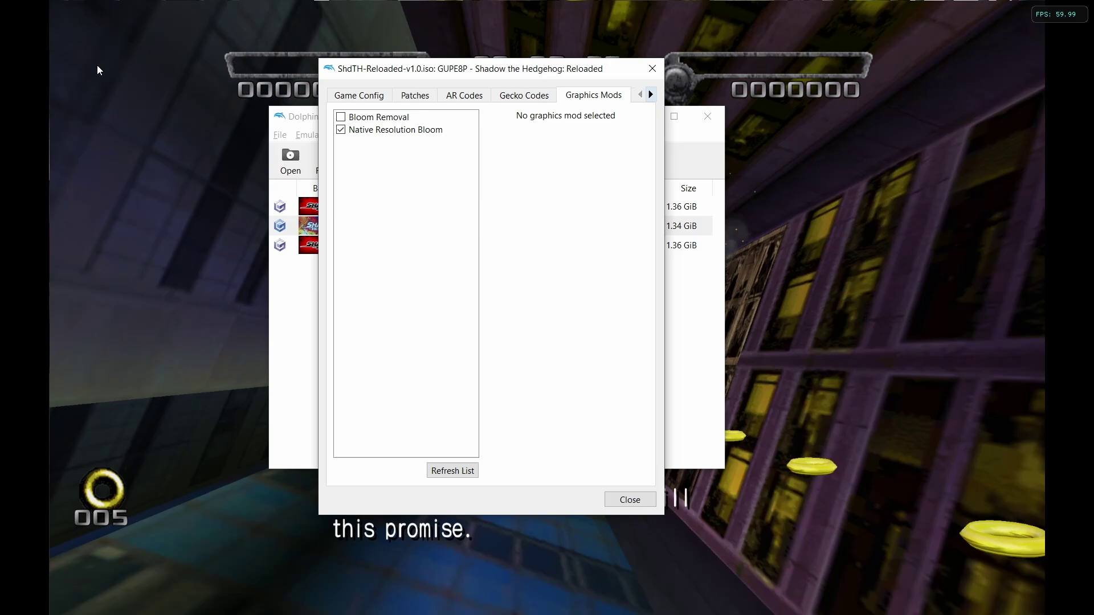
{"action": "left_click", "coordinate": [652, 69]}
Step: Re-enable Vertex Rounding in graphics hacks and return to the running game
{"action": "left_click", "coordinate": [598, 158]}
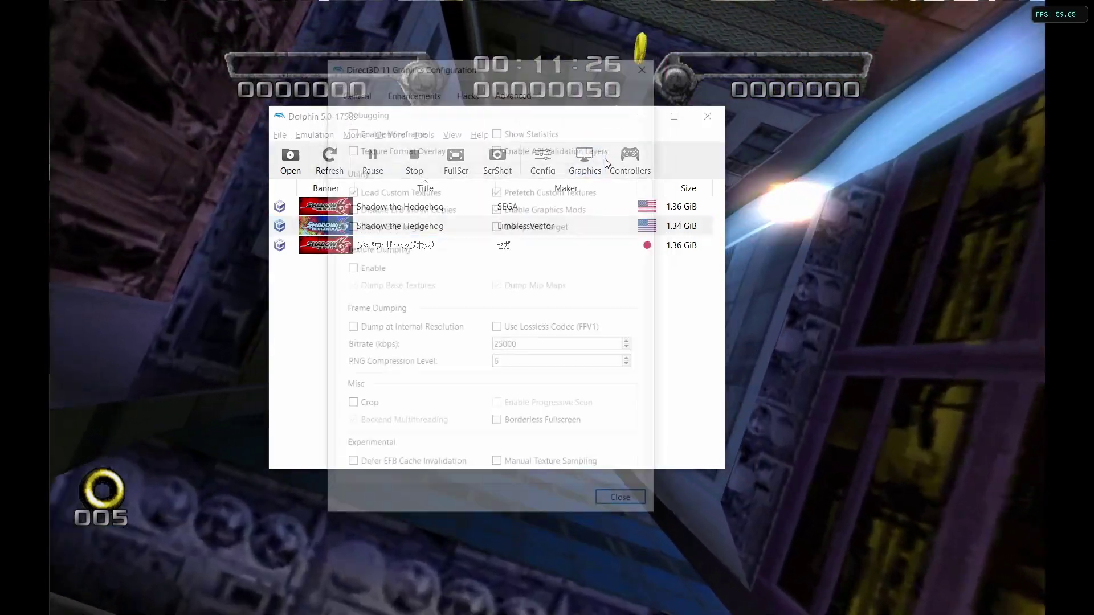
{"action": "left_click", "coordinate": [467, 90]}
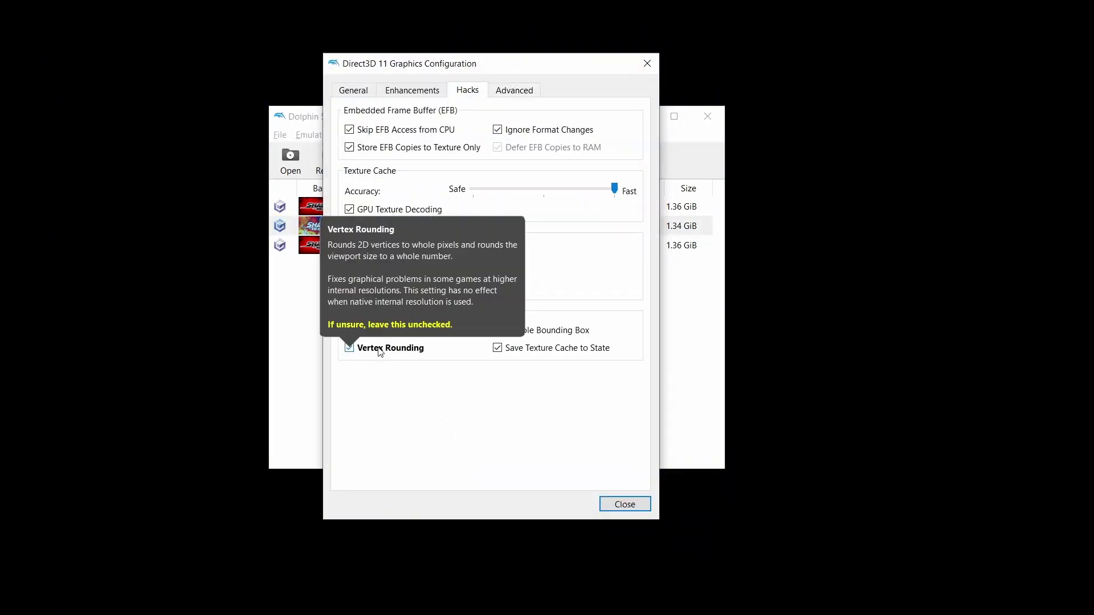
{"action": "left_click", "coordinate": [380, 349]}
{"action": "left_click", "coordinate": [150, 544]}
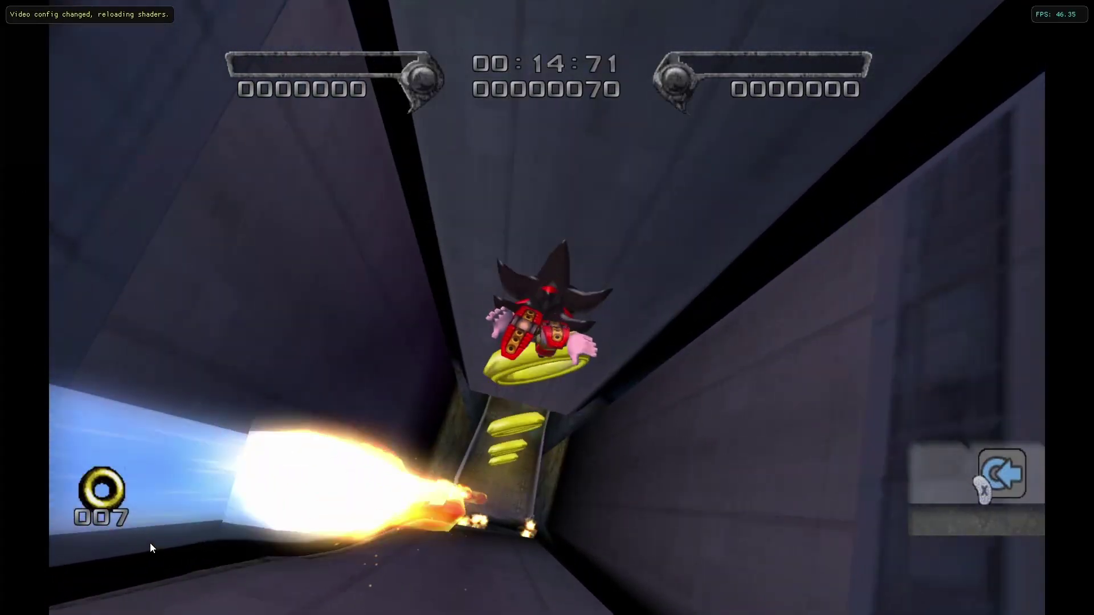